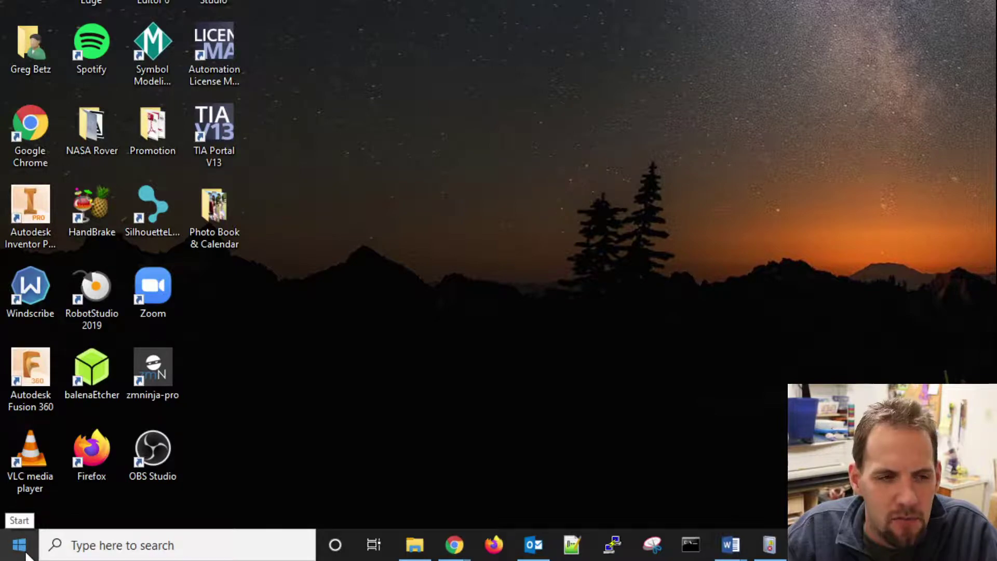
# - Open the Event Viewer app and enlarge its window to fill most of the screen
pyautogui.click(26, 555)
pyautogui.write('even')
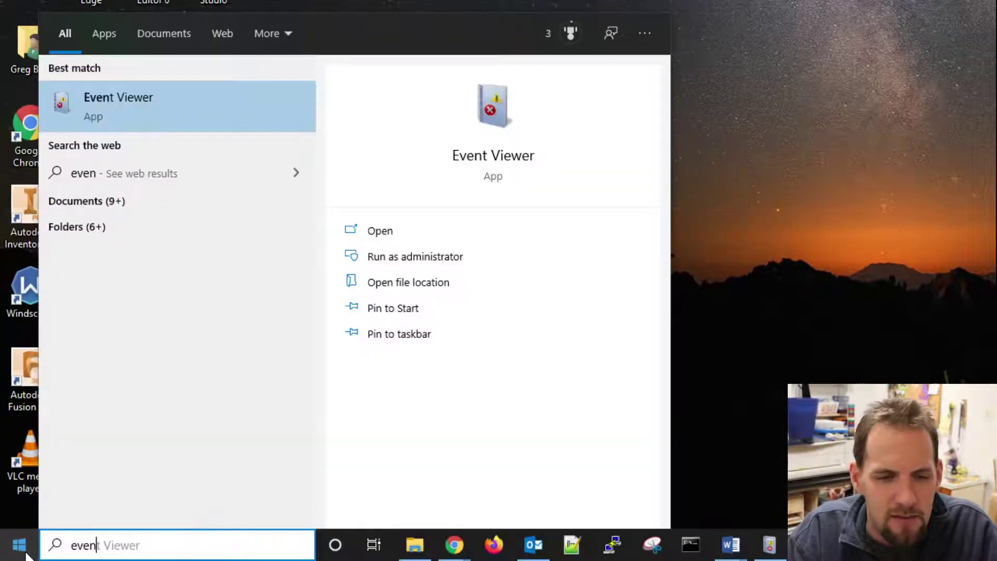
pyautogui.press('Return')
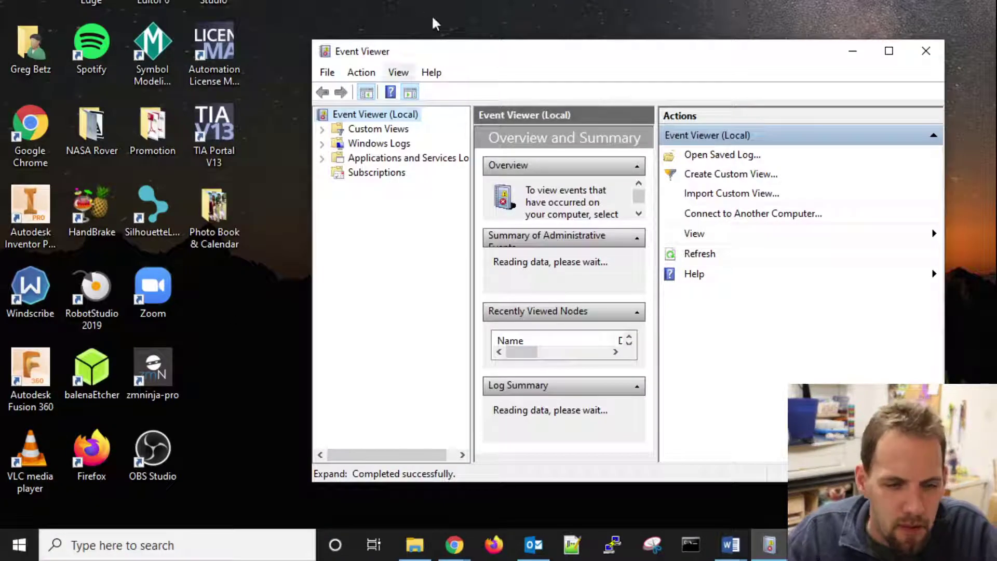
pyautogui.moveTo(516, 55); pyautogui.dragTo(213, 102)
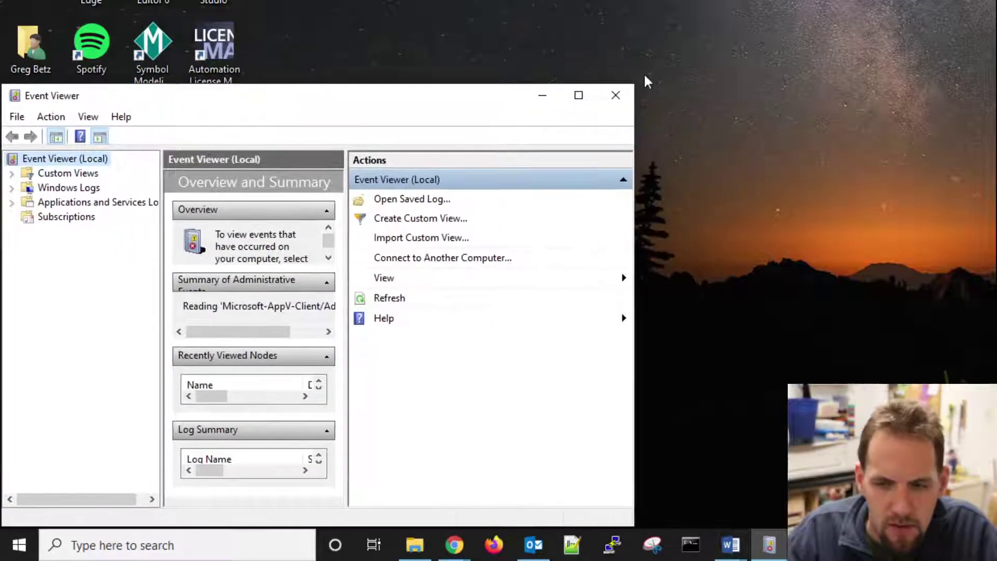
pyautogui.moveTo(646, 81); pyautogui.dragTo(986, 4)
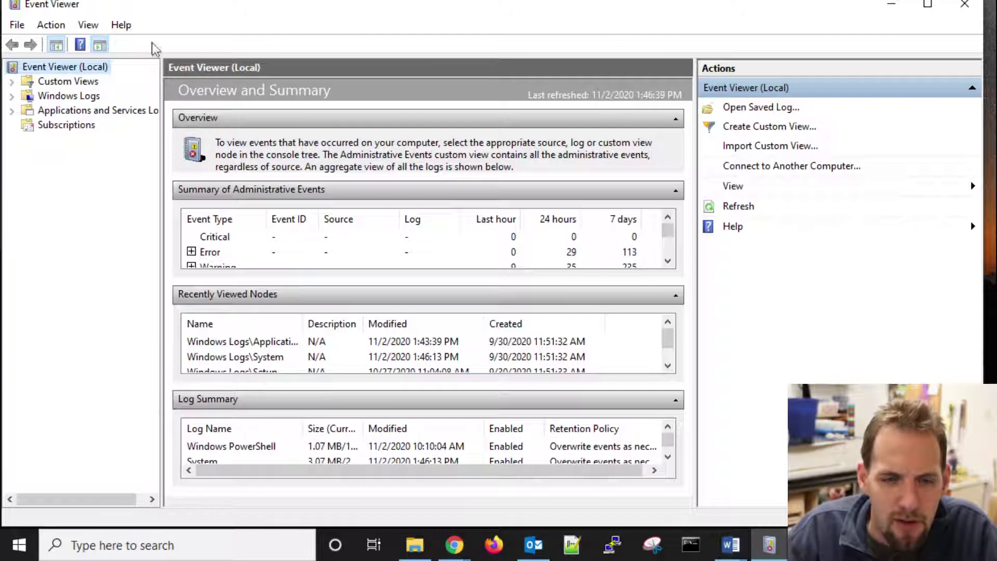
# - Open the Microsoft Office Alerts log under Applications and Services Logs and view the properties of the 10/30/2020 10:56:09 AM event
pyautogui.click(11, 110)
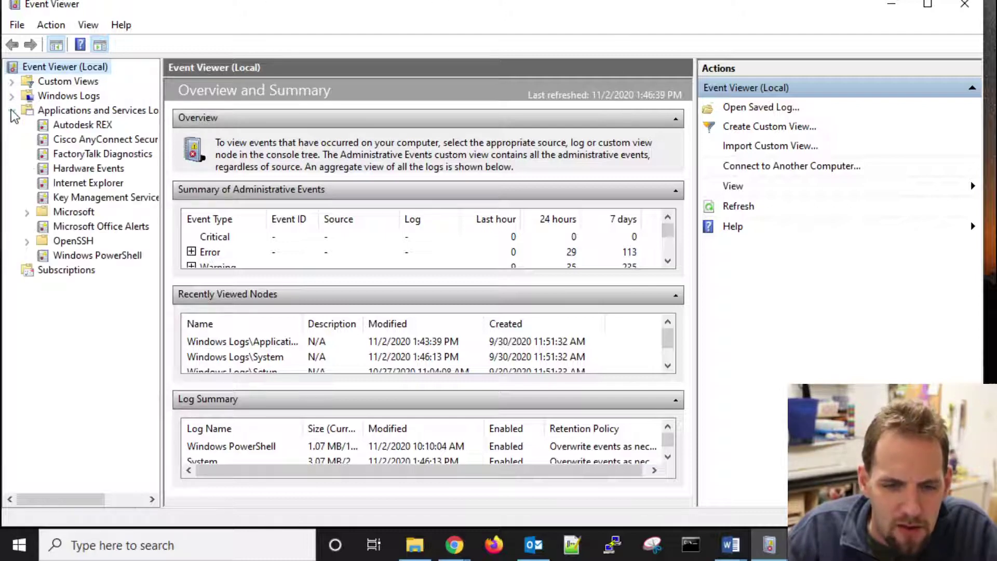
pyautogui.click(41, 240)
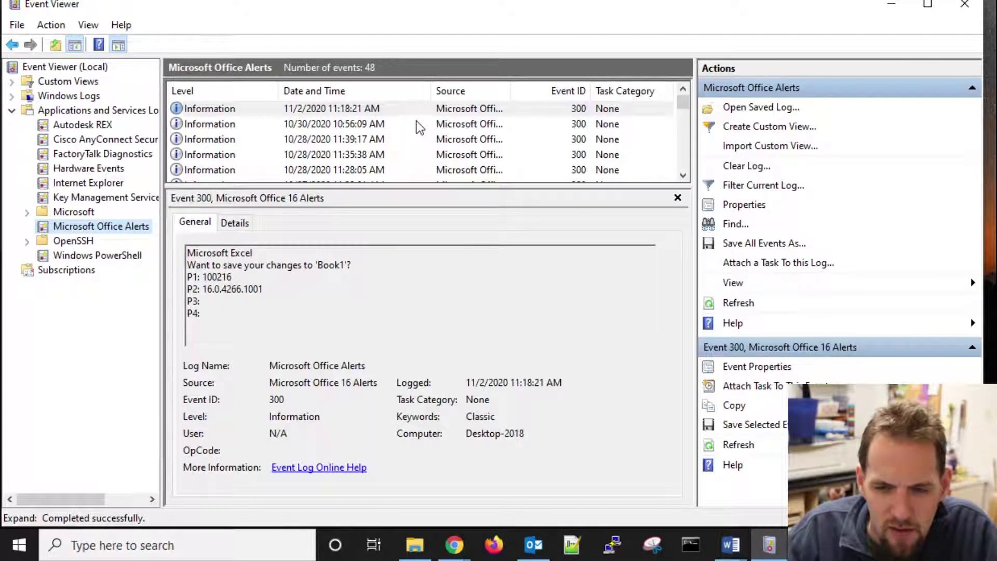
pyautogui.click(413, 123)
pyautogui.doubleClick(345, 128)
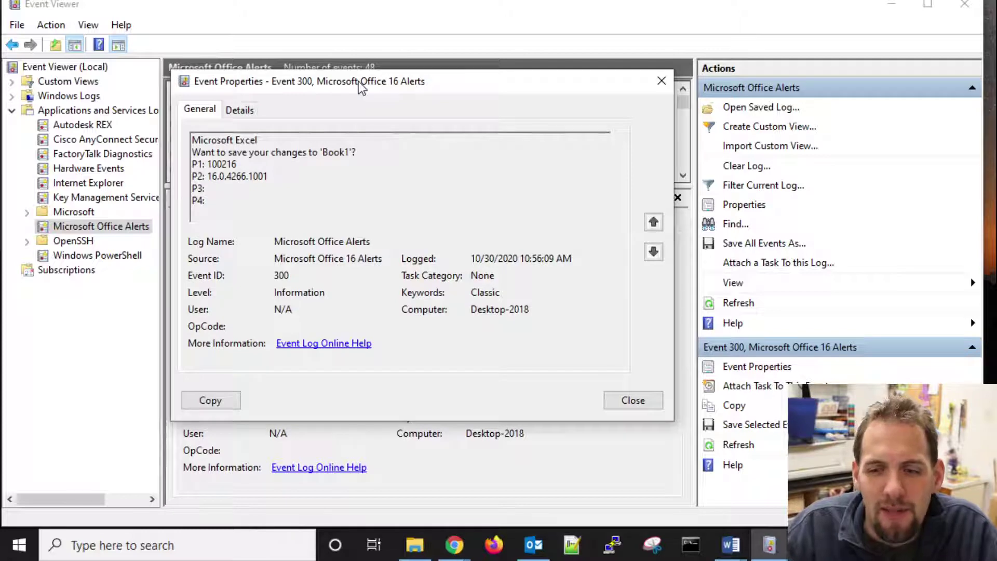
pyautogui.click(633, 400)
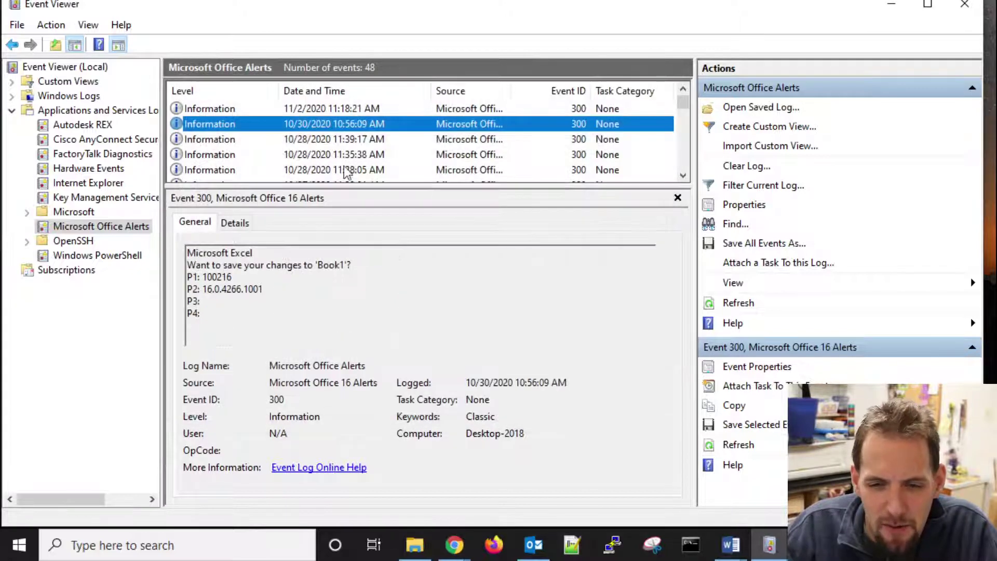
# - Review the older Office alert events one by one, from 10/28/2020 11:39:17 AM back to 10/27/2020 9:57:30 AM
pyautogui.click(364, 141)
pyautogui.click(363, 154)
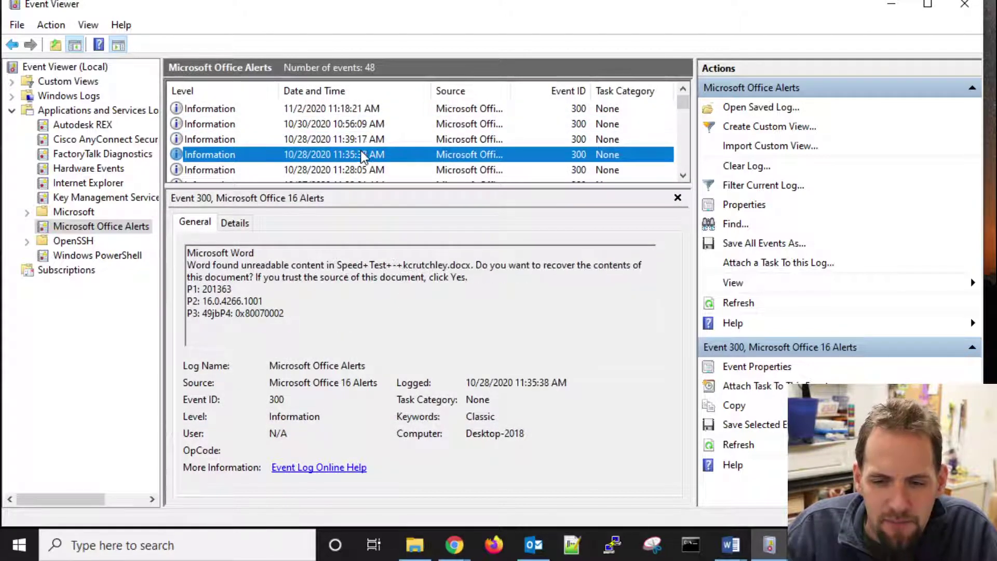
pyautogui.click(371, 138)
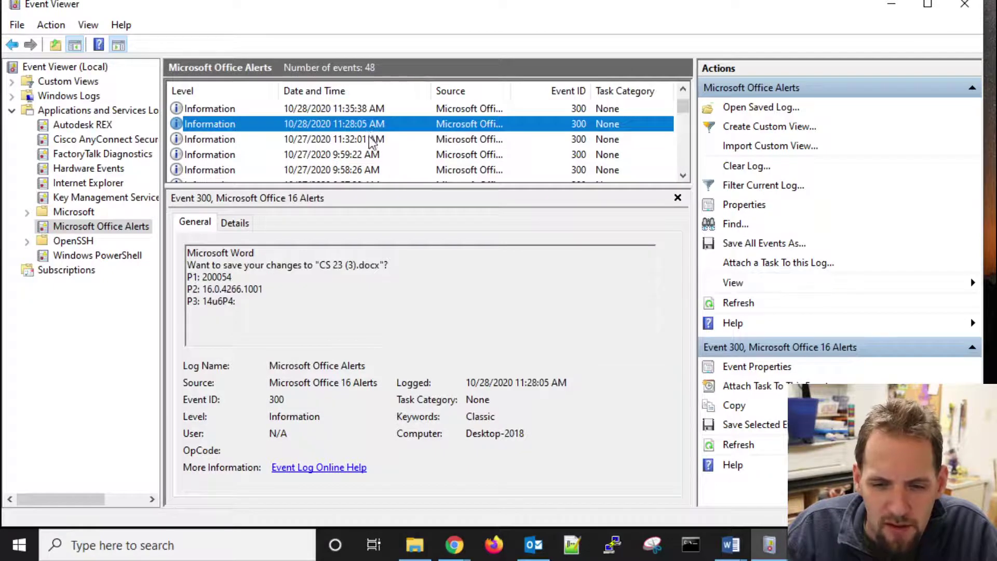
pyautogui.click(371, 139)
pyautogui.click(367, 155)
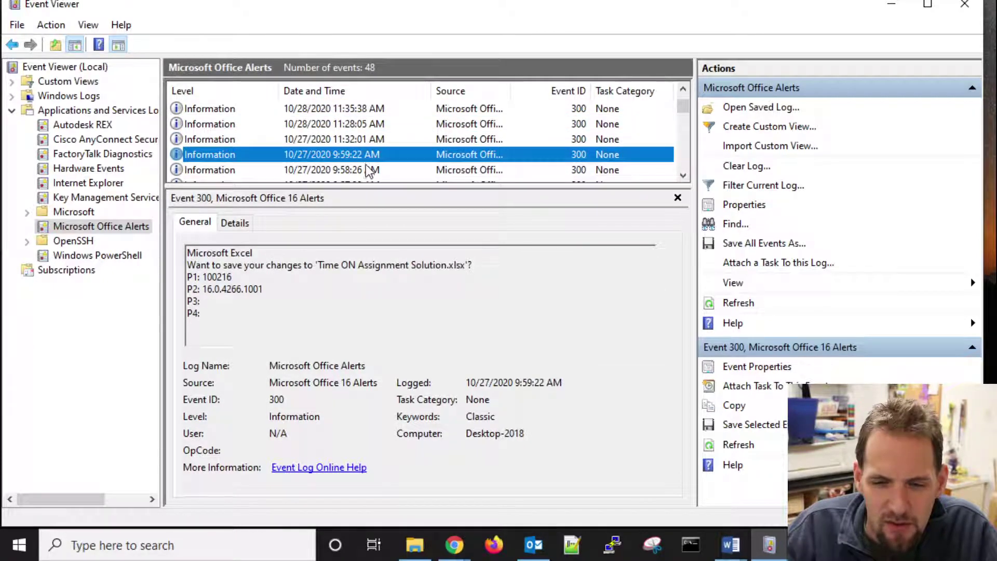
pyautogui.click(366, 167)
pyautogui.scroll(-1, 367, 155)
pyautogui.click(367, 139)
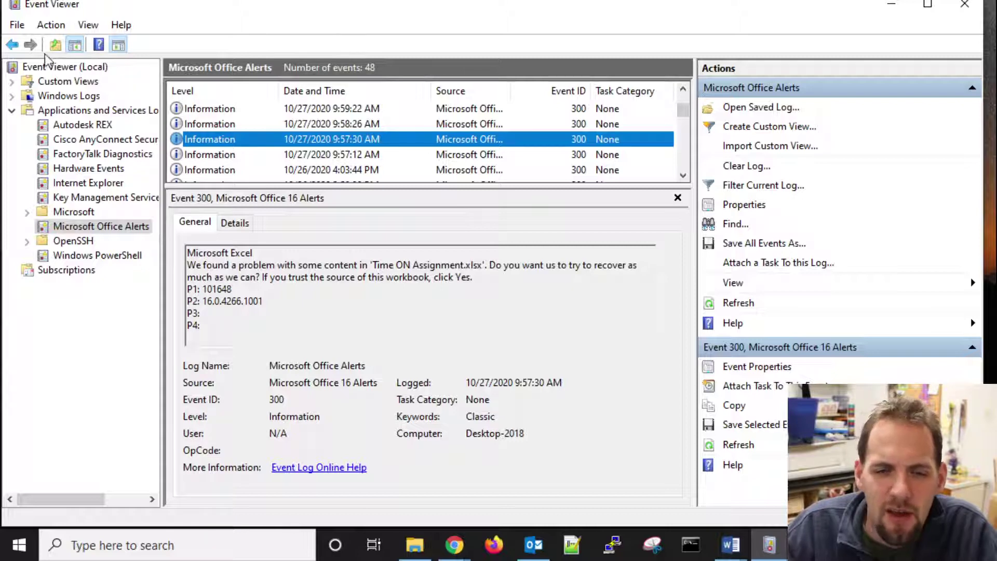
# - Open the System log under Windows Logs and read the full description in the newest EOSWebcam event's properties
pyautogui.click(12, 96)
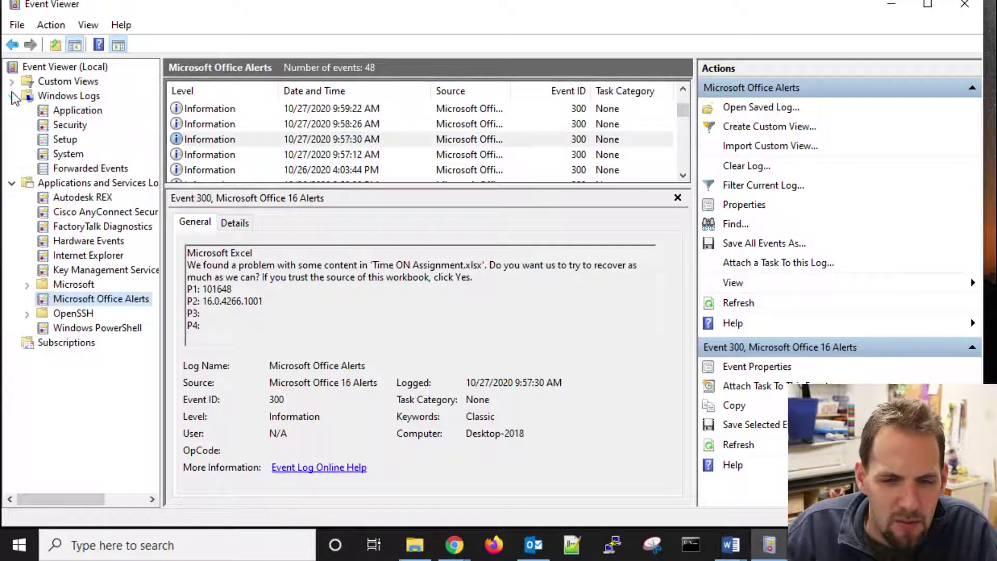
pyautogui.click(67, 155)
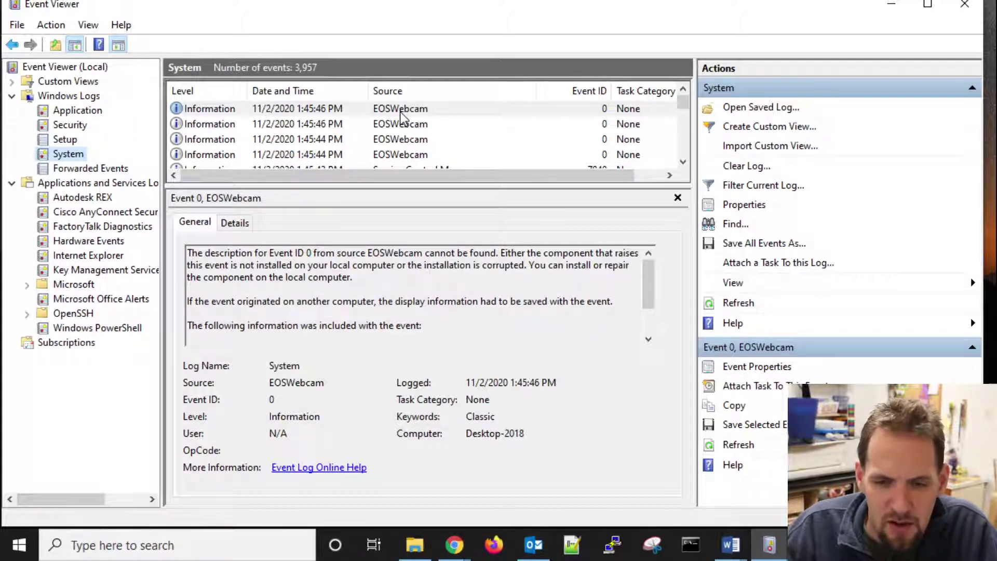
pyautogui.doubleClick(401, 112)
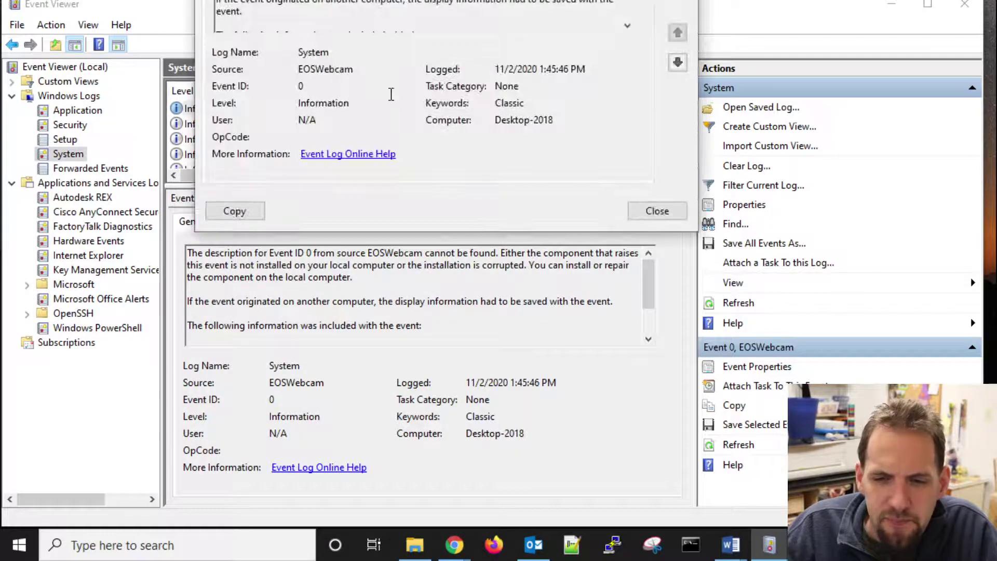
pyautogui.moveTo(414, 1); pyautogui.dragTo(316, 75)
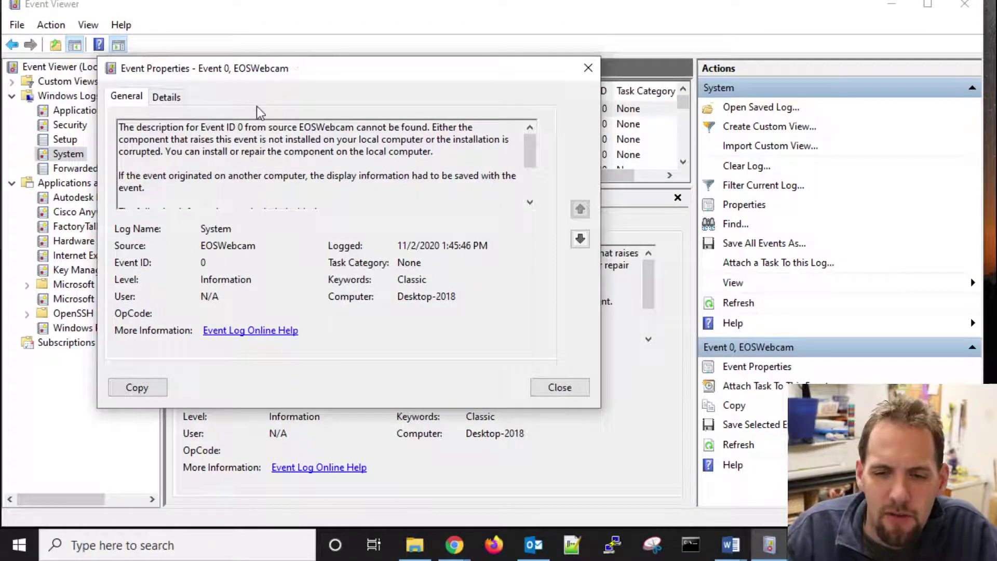
pyautogui.click(210, 139)
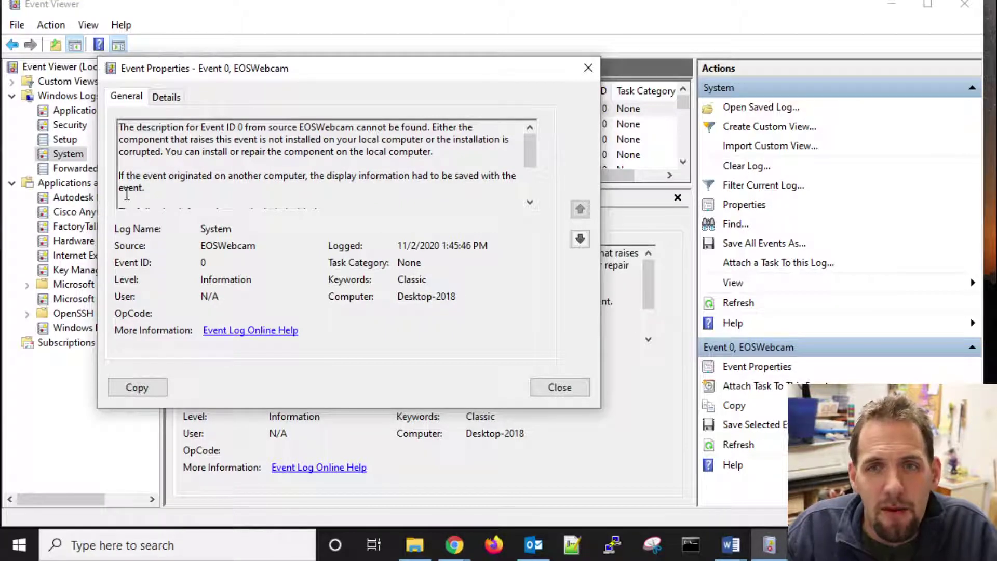
pyautogui.scroll(-2, 171, 155)
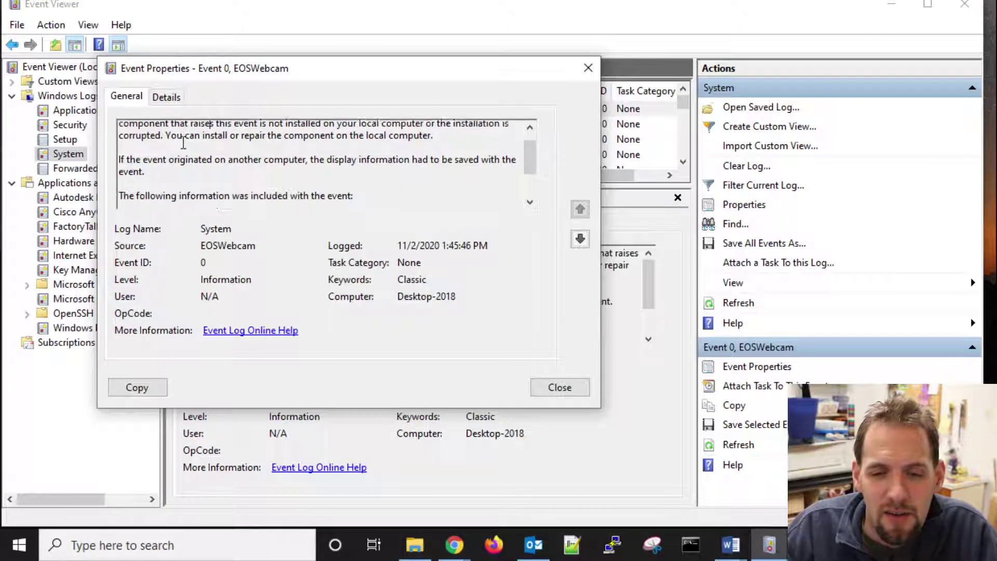
pyautogui.scroll(-1, 167, 145)
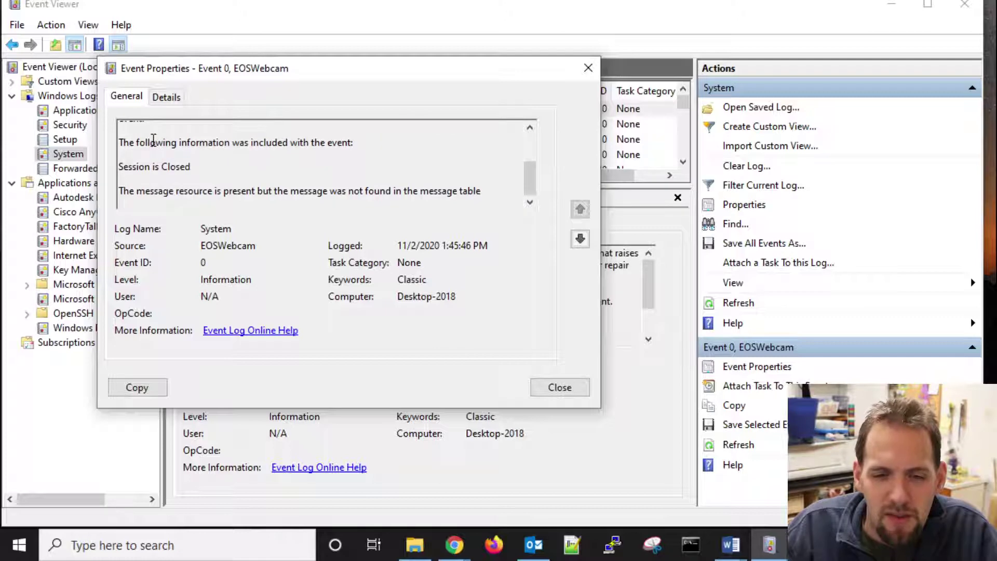
pyautogui.click(559, 388)
# - Find the BTHUSB warning with event ID 48 in the System log and read its message in the event properties
pyautogui.scroll(-2, 244, 135)
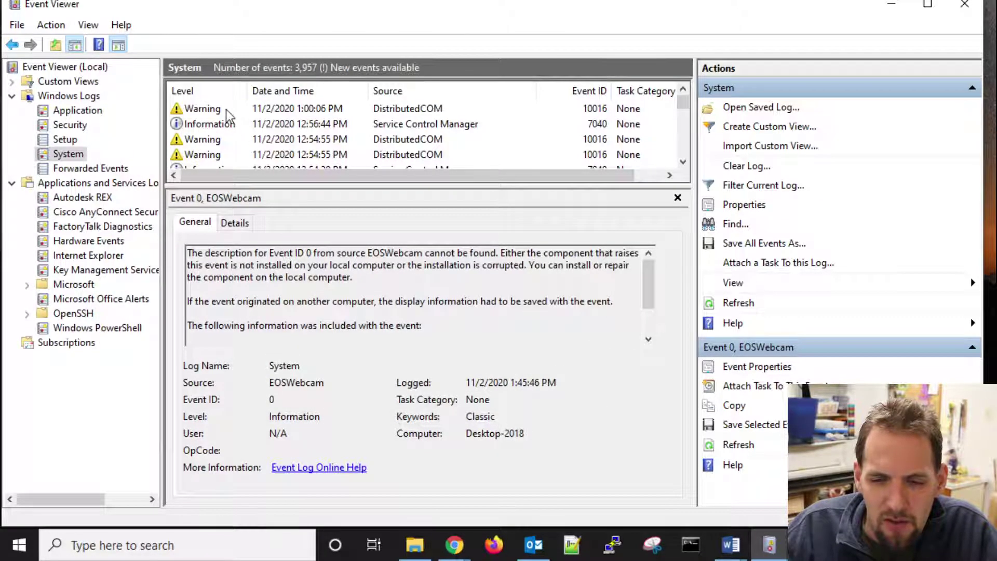
pyautogui.doubleClick(212, 156)
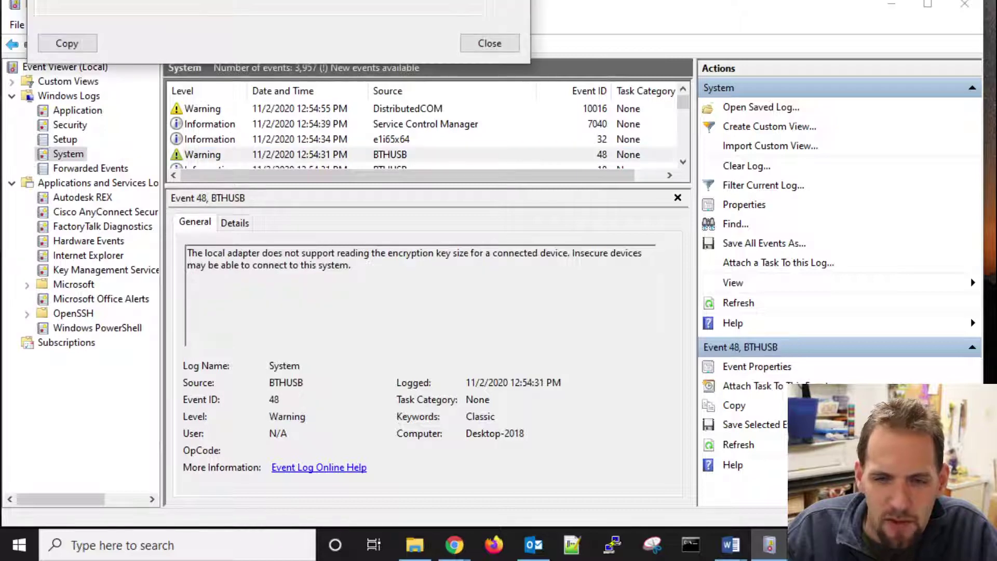
pyautogui.moveTo(286, 112); pyautogui.dragTo(285, 123)
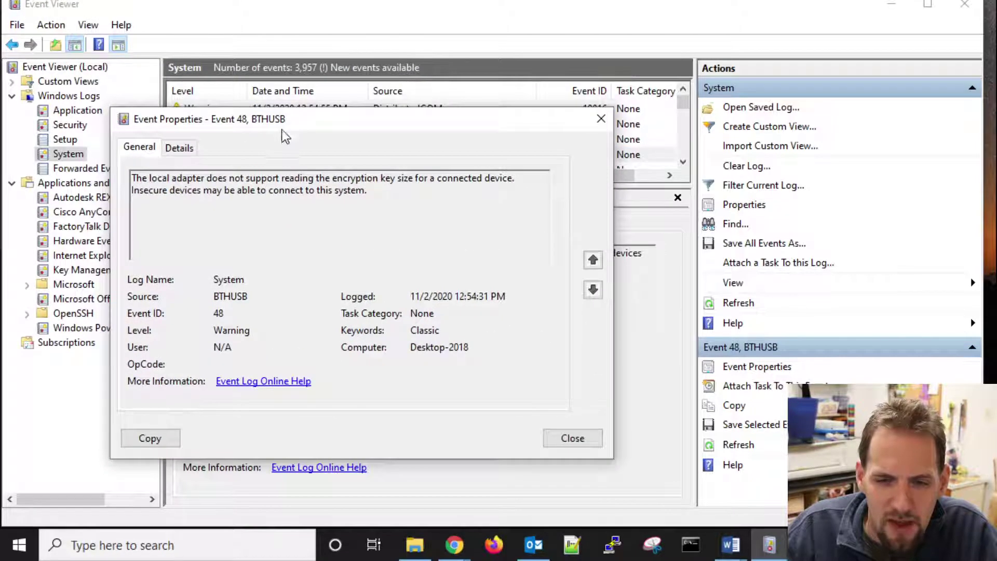
pyautogui.moveTo(169, 190); pyautogui.dragTo(225, 190)
pyautogui.click(225, 189)
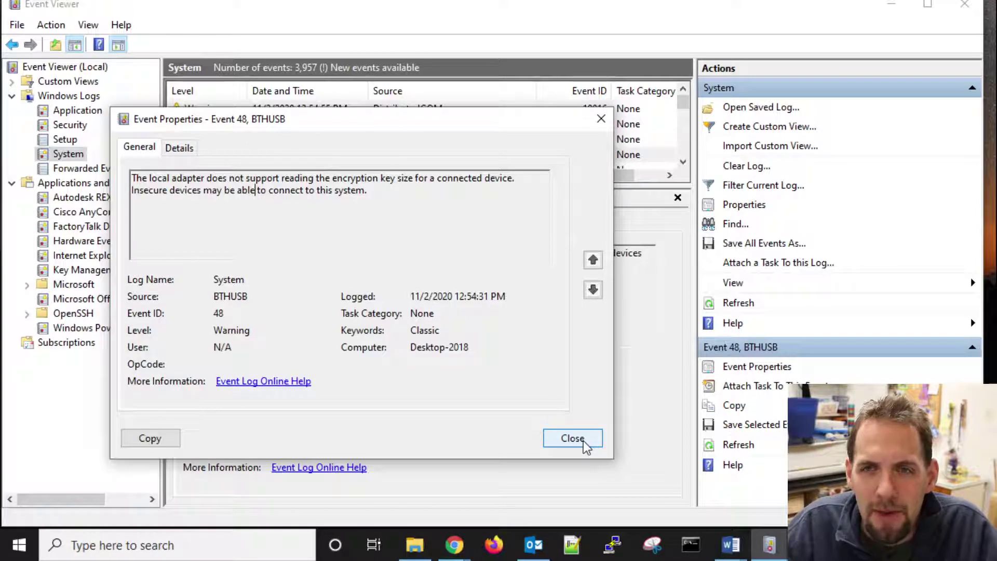
pyautogui.click(584, 443)
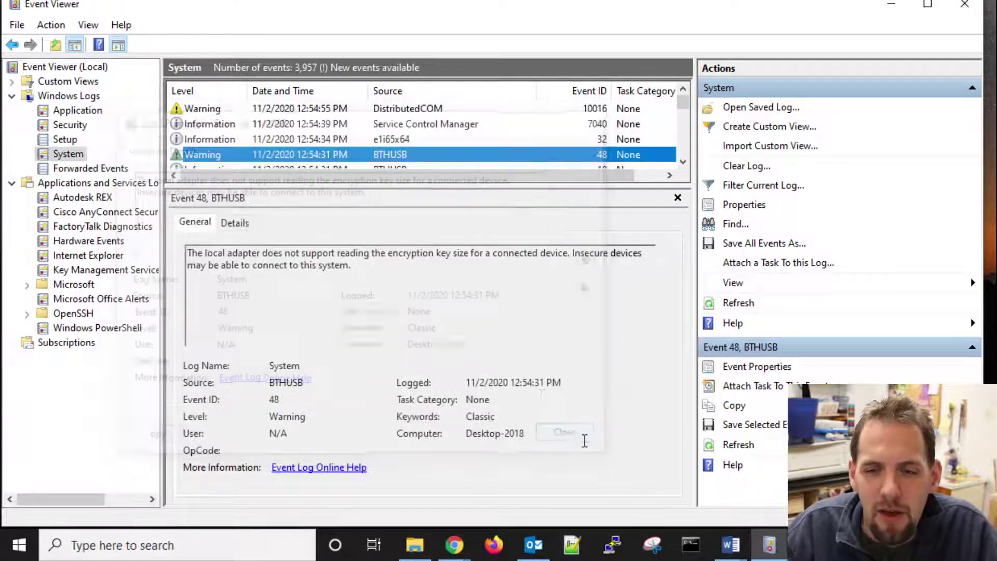
# - View the properties of the BTHUSB information event with ID 18, listed just below the BTHUSB warning
pyautogui.scroll(-1, 378, 148)
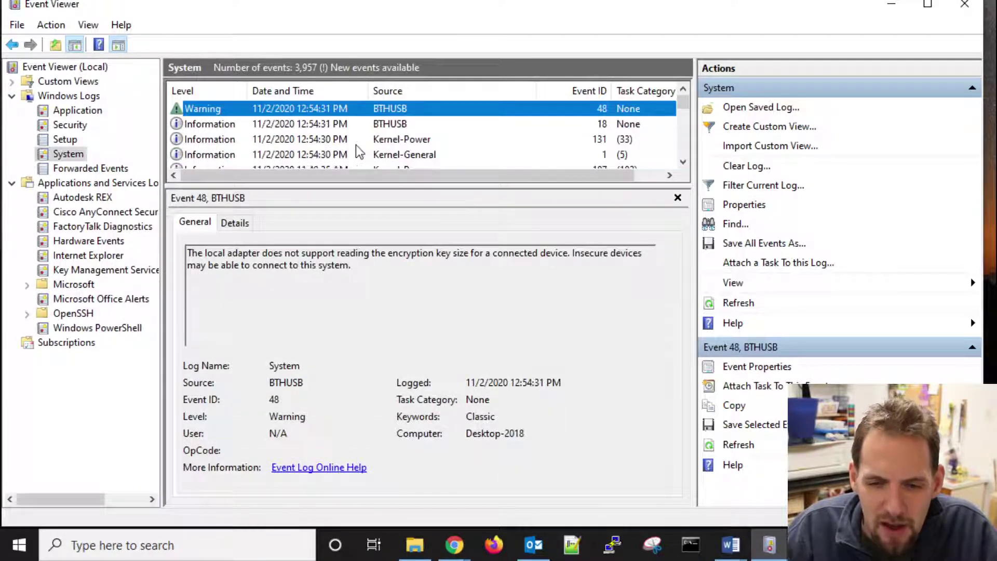
pyautogui.click(385, 128)
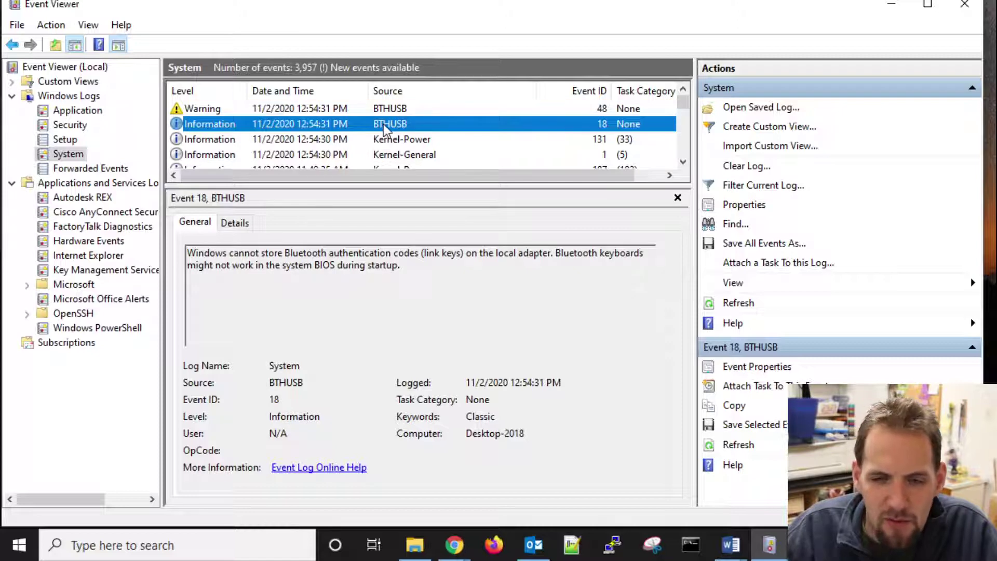
pyautogui.doubleClick(385, 128)
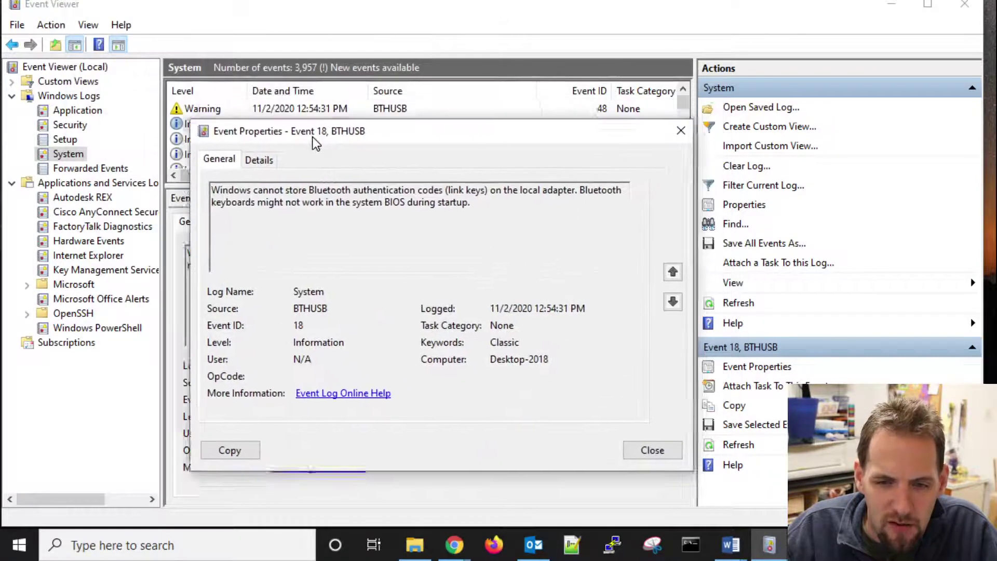
pyautogui.moveTo(315, 143); pyautogui.dragTo(295, 154)
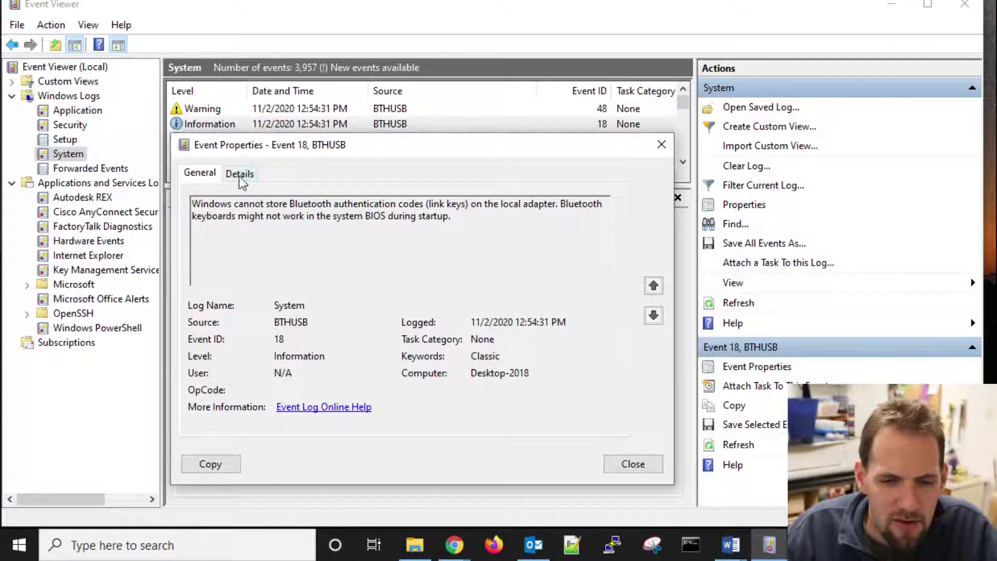
pyautogui.moveTo(279, 145); pyautogui.dragTo(275, 186)
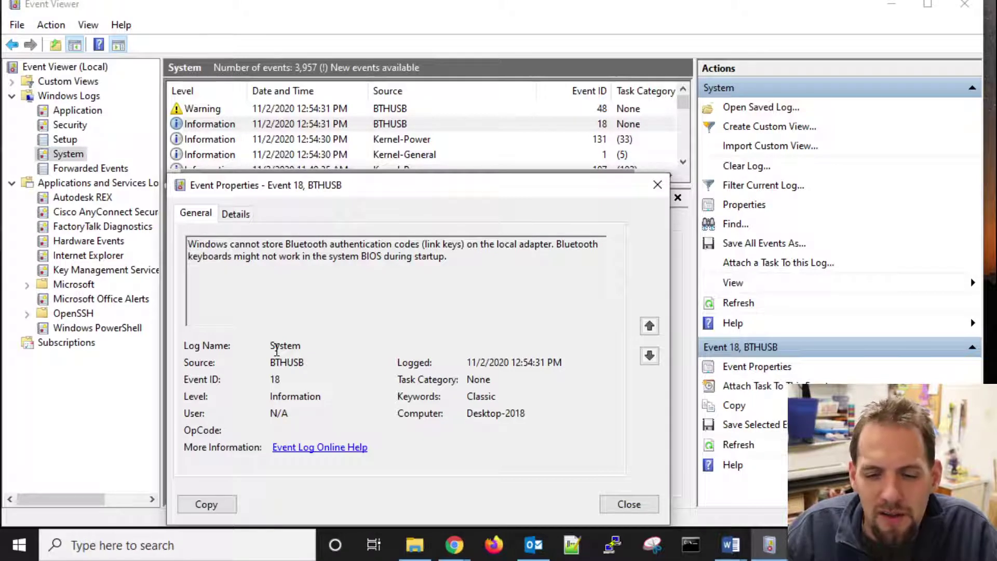
pyautogui.click(629, 504)
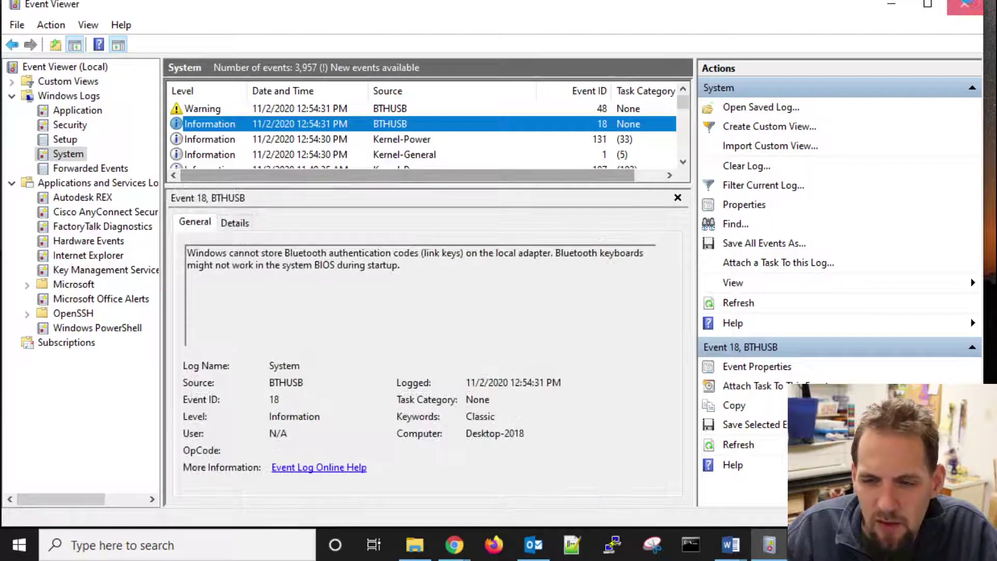
# - Close Event Viewer and open the System Information app with its window fitted to the screen
pyautogui.click(964, 4)
pyautogui.click(27, 543)
pyautogui.write('system')
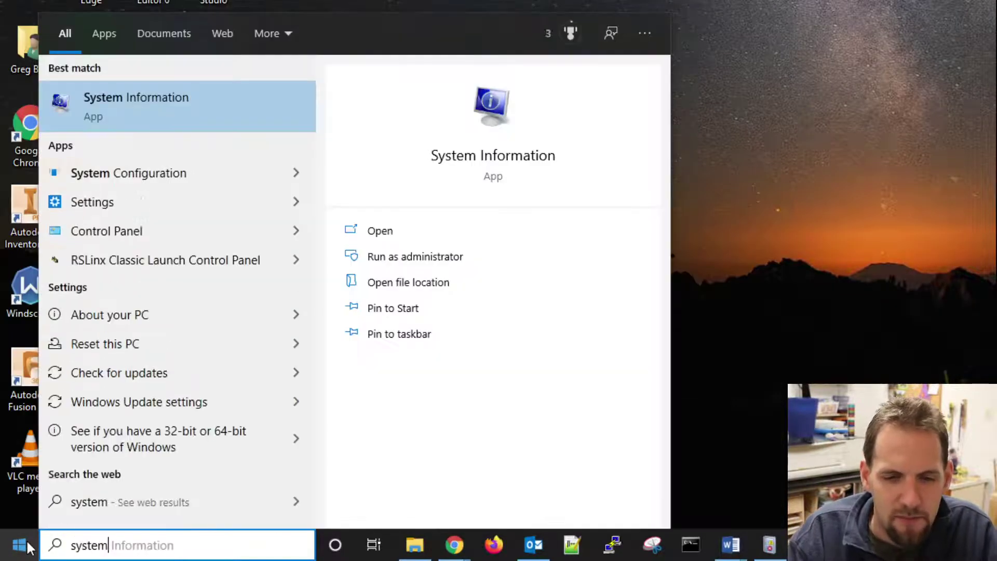
pyautogui.press('Return')
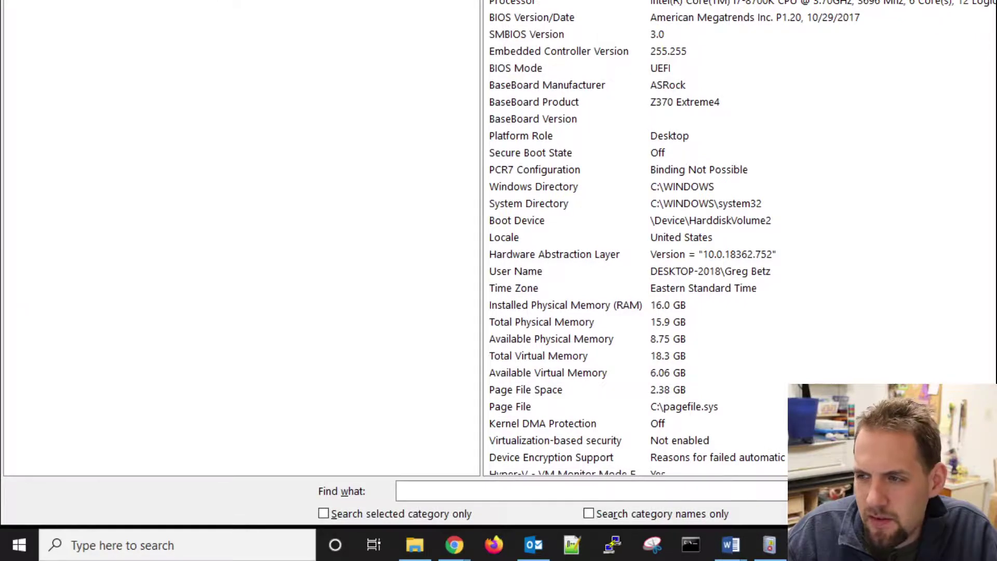
pyautogui.moveTo(994, 1)
pyautogui.mouseDown()
pyautogui.moveTo(976, 1)
pyautogui.moveTo(934, 33)
pyautogui.moveTo(989, 3)
pyautogui.mouseUp()
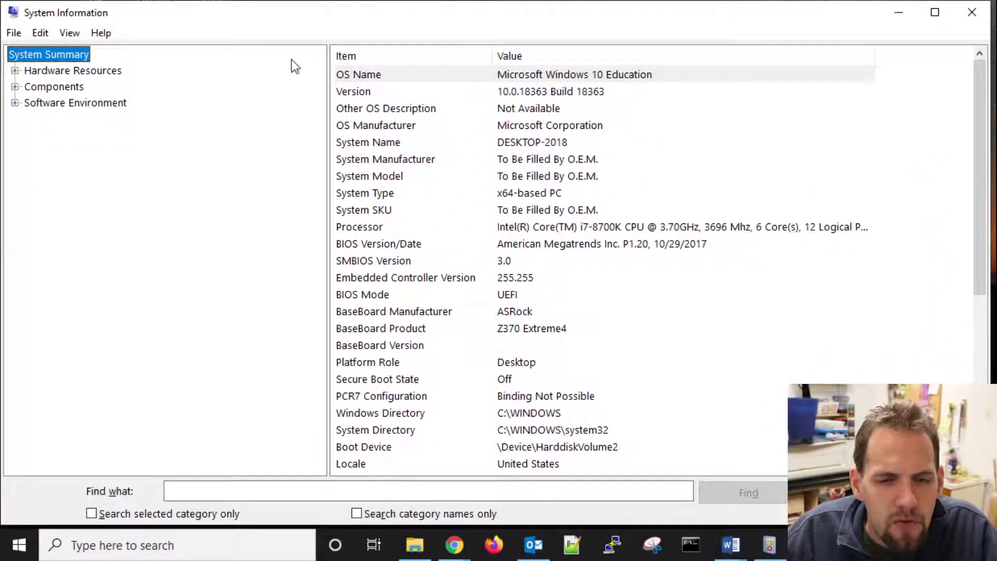
pyautogui.press('super')
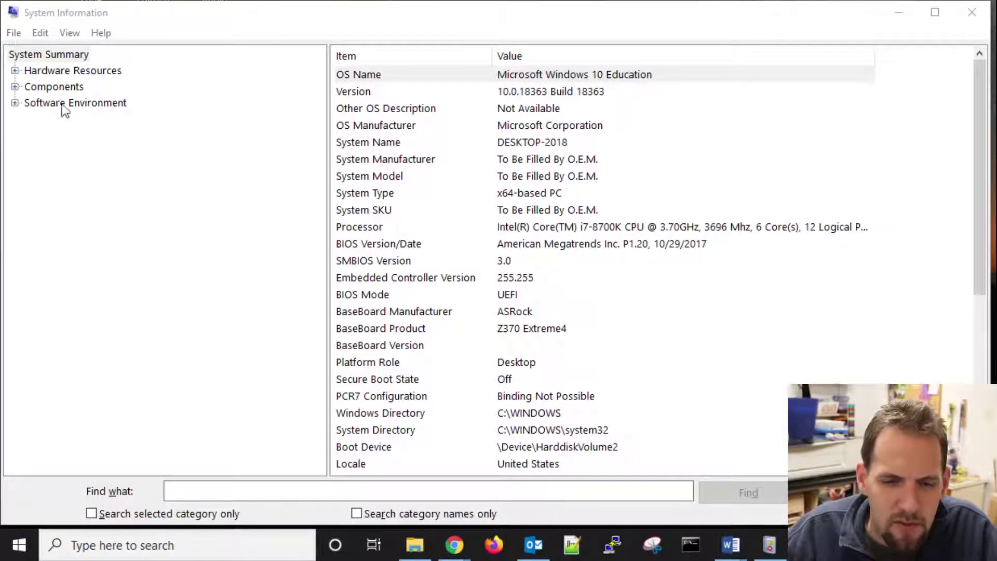
pyautogui.hotkey('ctrl', 'shift', '1')
pyautogui.hotkey('ctrl', 'shift', '1')
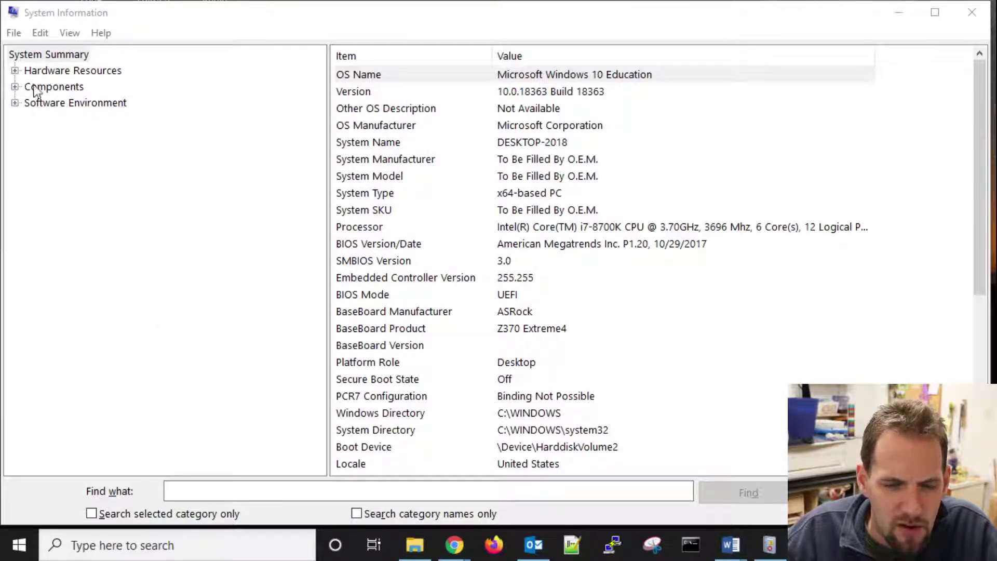
# - Open Conflicts/Sharing under Hardware Resources and examine which devices share the I/O port ranges, including the motherboard resources and System CMOS/real time clock pair
pyautogui.click(16, 70)
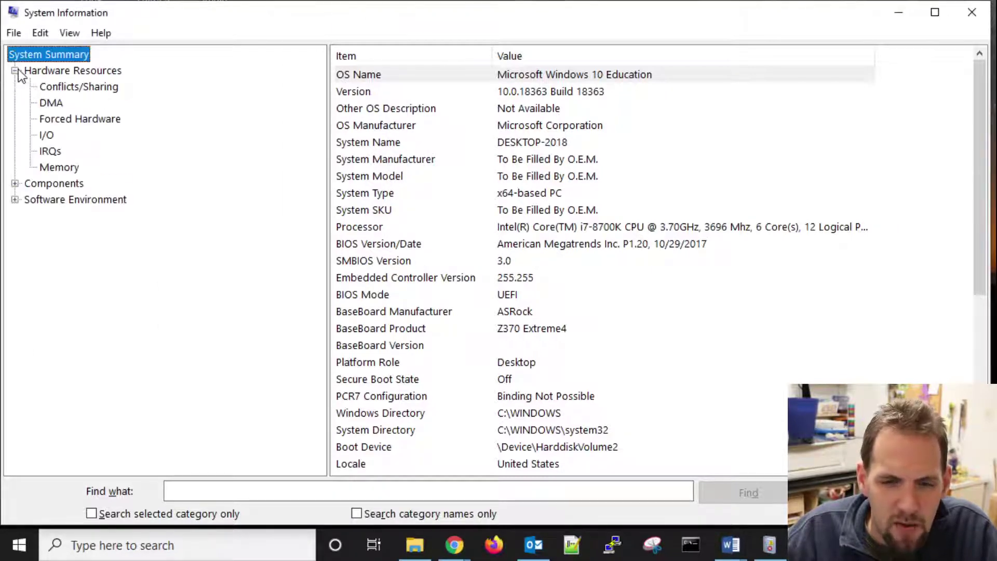
pyautogui.click(84, 88)
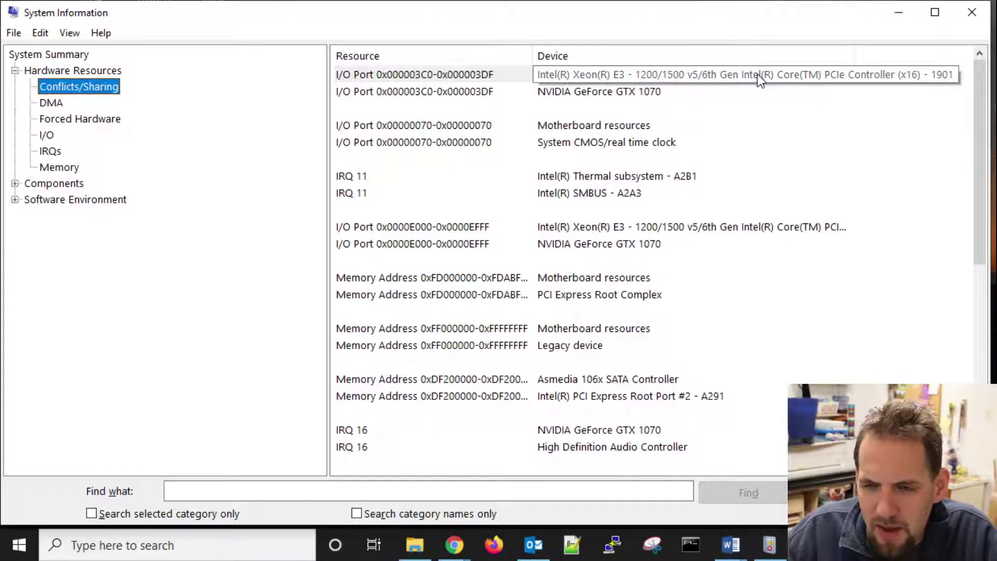
pyautogui.click(658, 91)
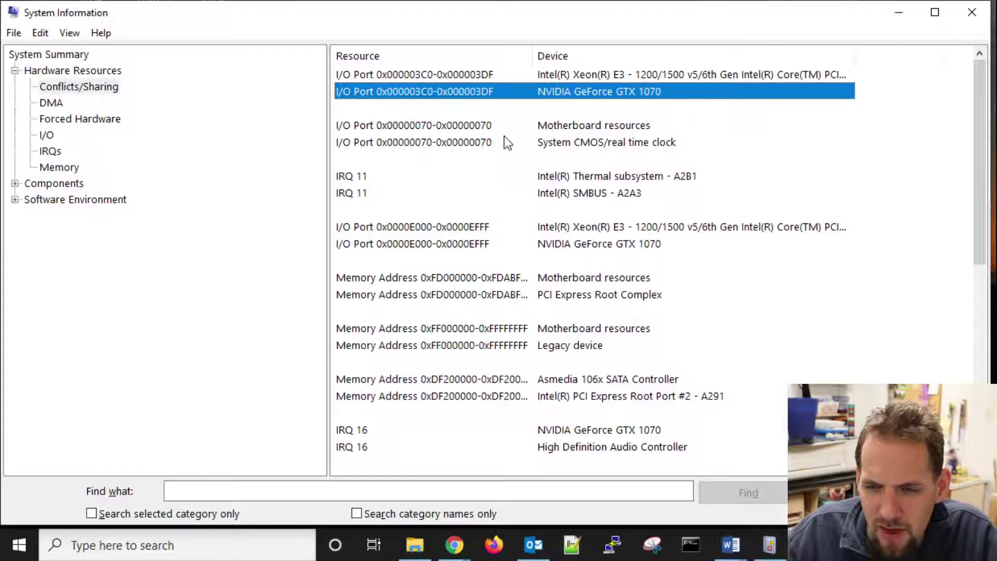
pyautogui.click(600, 126)
pyautogui.click(569, 142)
pyautogui.click(583, 125)
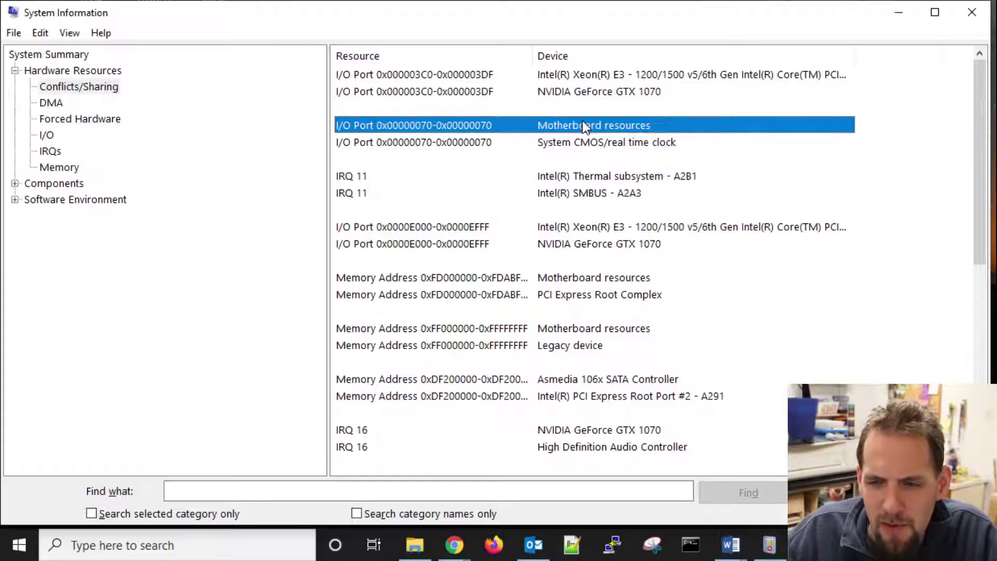
pyautogui.click(581, 145)
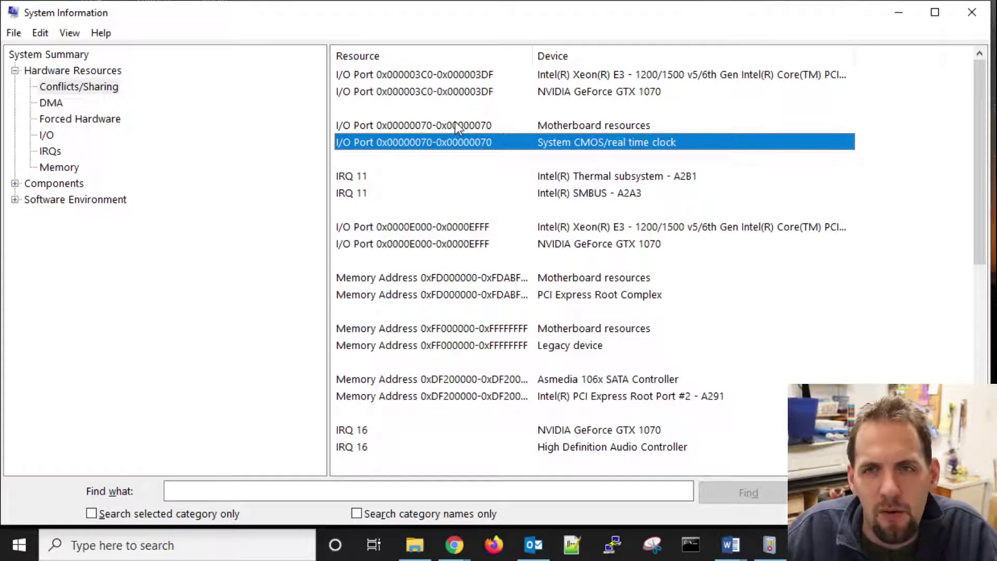
# - Review the remaining shared memory addresses and IRQs in the conflicts list, including the NVIDIA GeForce GTX 1070 and High Definition Audio Controller on IRQ 16
pyautogui.click(571, 296)
pyautogui.scroll(-1, 565, 306)
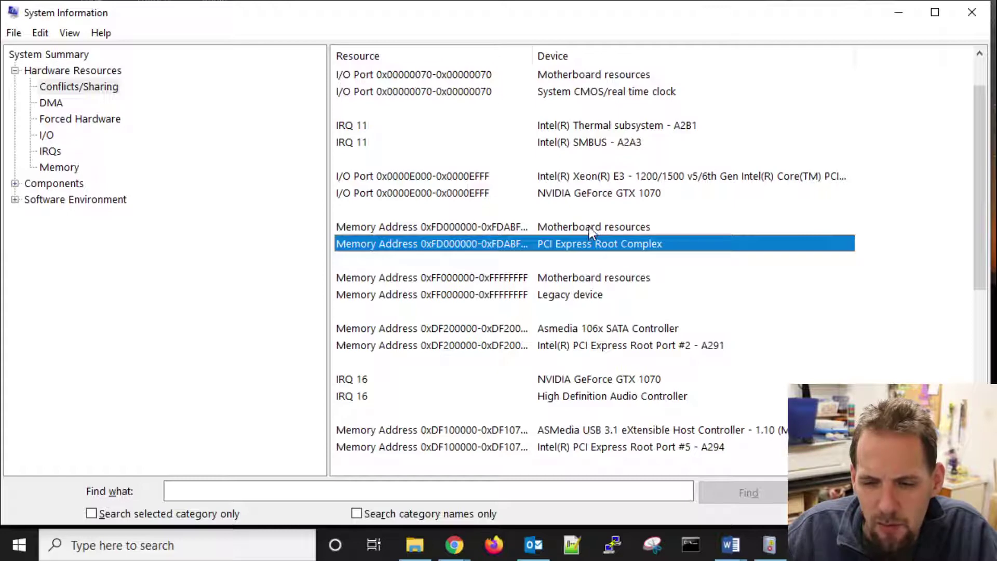
pyautogui.click(597, 397)
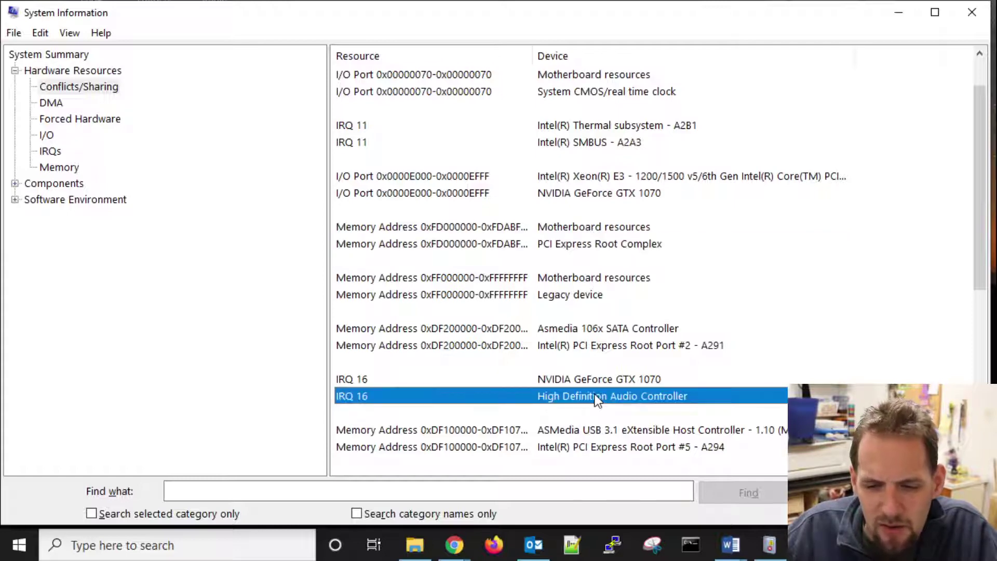
pyautogui.click(591, 370)
pyautogui.click(591, 382)
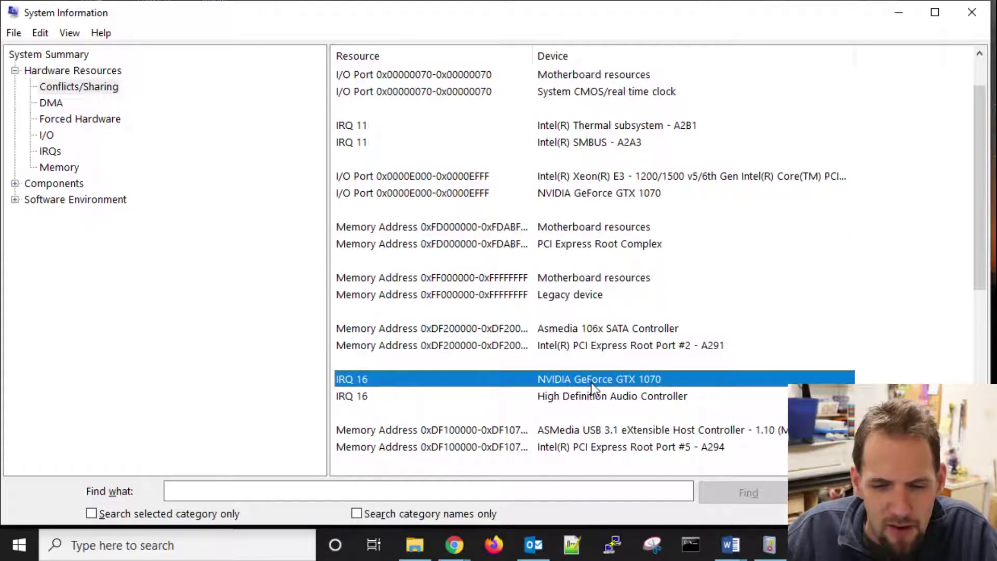
pyautogui.scroll(-1, 574, 353)
pyautogui.scroll(-1, 574, 353)
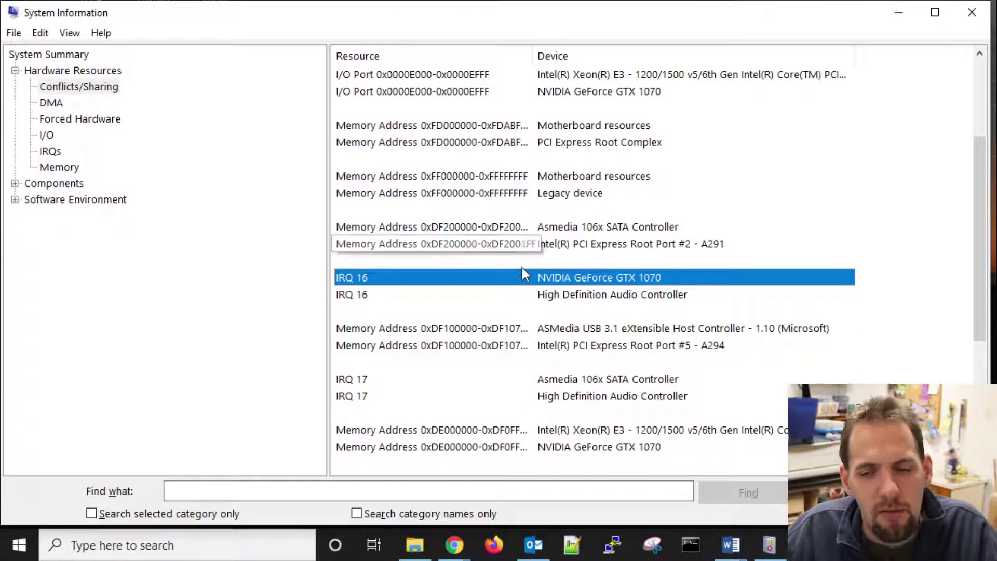
pyautogui.scroll(-5, 463, 269)
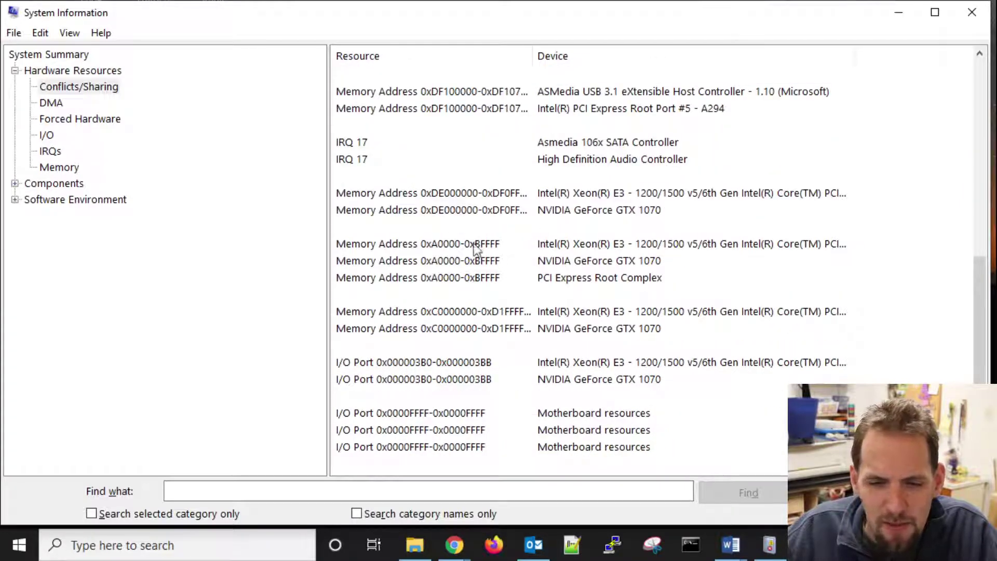
# - Collapse Hardware Resources, open Problem Devices under Components, and check the full name of the Cisco AnyConnect device
pyautogui.click(15, 71)
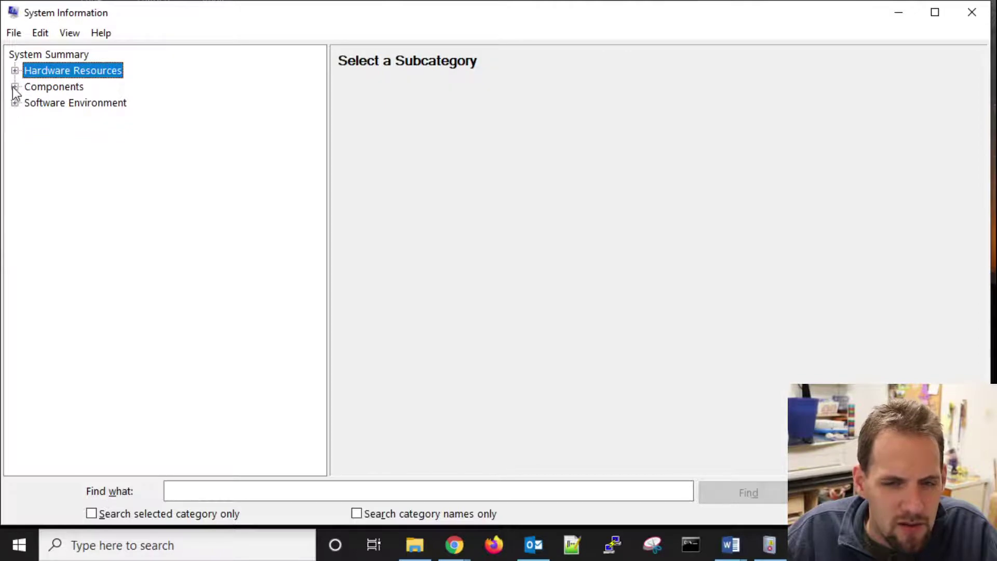
pyautogui.click(15, 86)
pyautogui.click(100, 283)
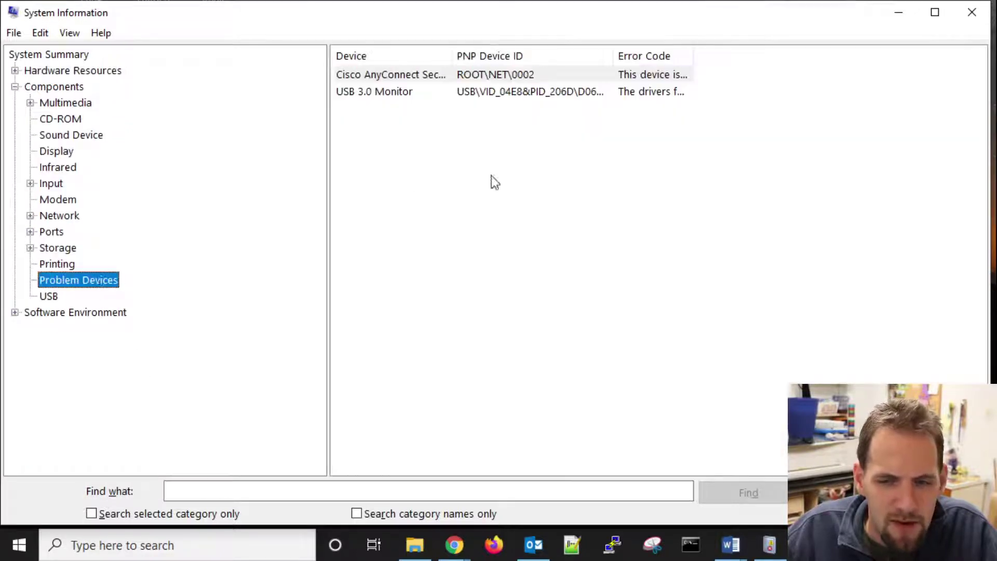
pyautogui.moveTo(450, 56); pyautogui.dragTo(449, 99)
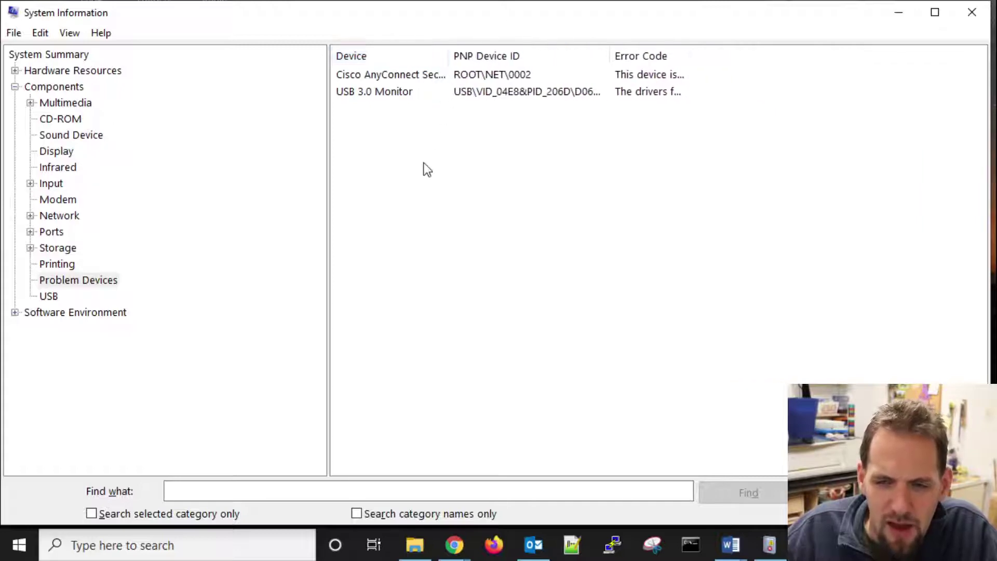
pyautogui.click(427, 77)
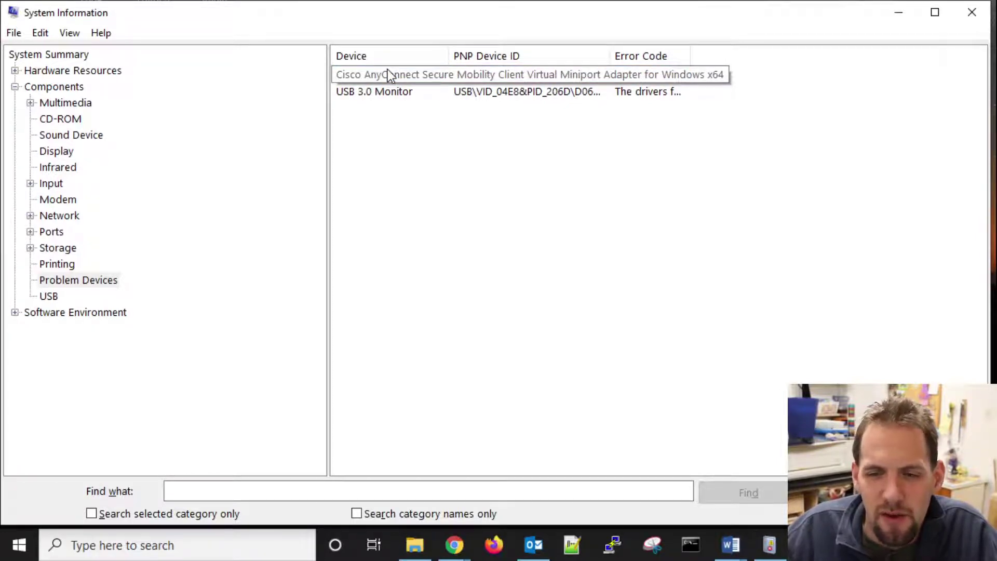
# - Widen the Error Code and PNP Device ID columns to read the full entries for the Cisco AnyConnect and USB 3.0 Monitor devices
pyautogui.moveTo(690, 57); pyautogui.dragTo(869, 42)
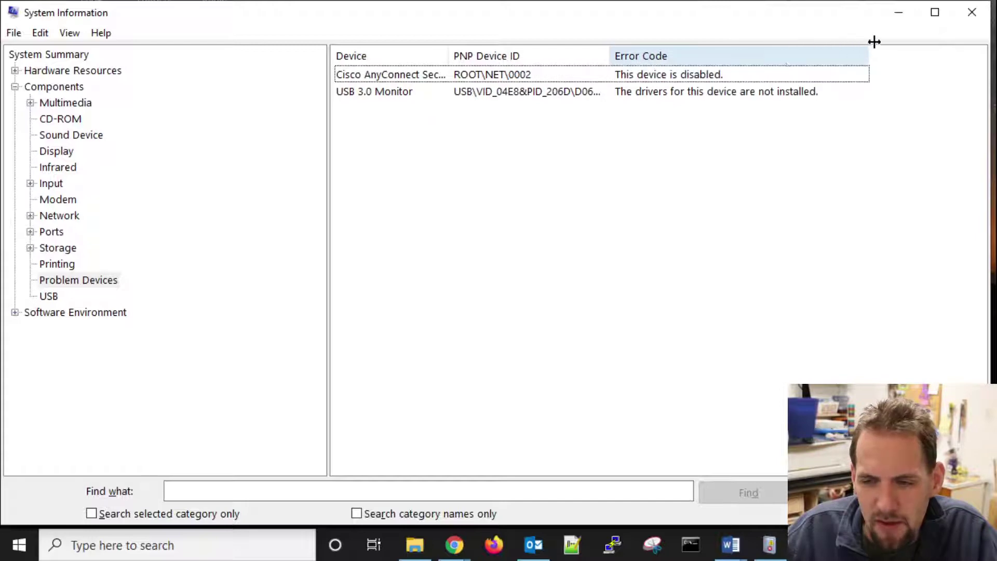
pyautogui.click(749, 77)
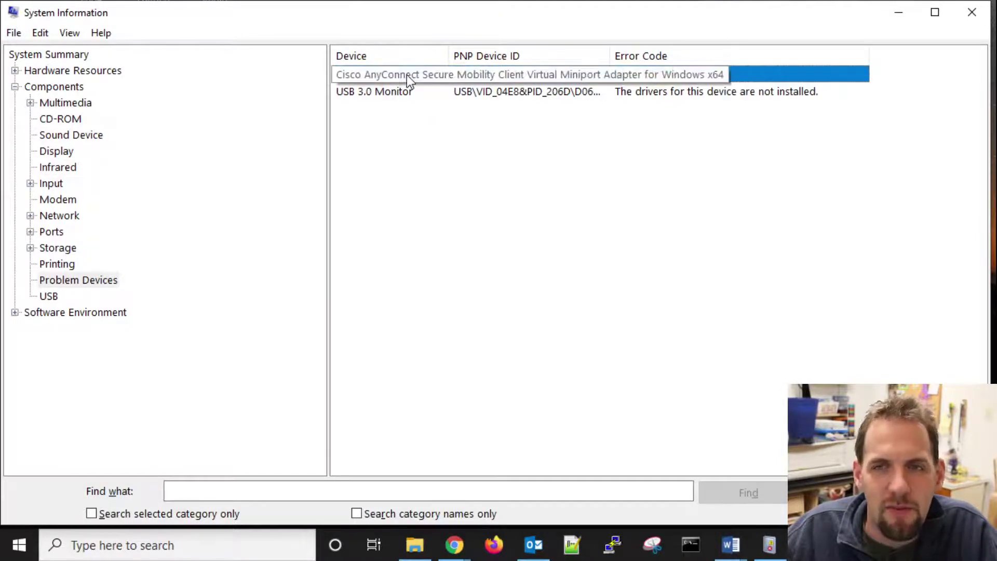
pyautogui.click(397, 97)
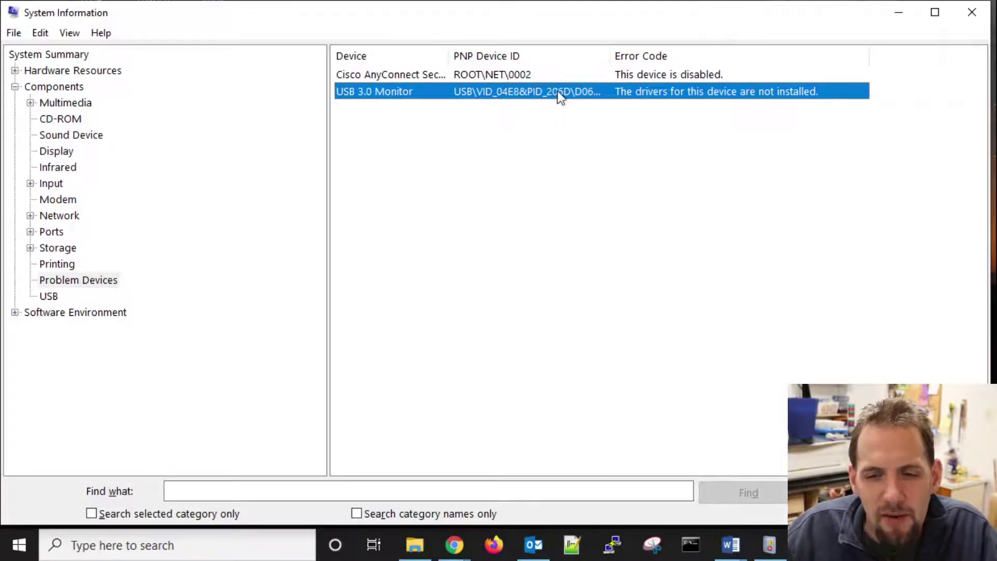
pyautogui.moveTo(609, 56); pyautogui.dragTo(704, 74)
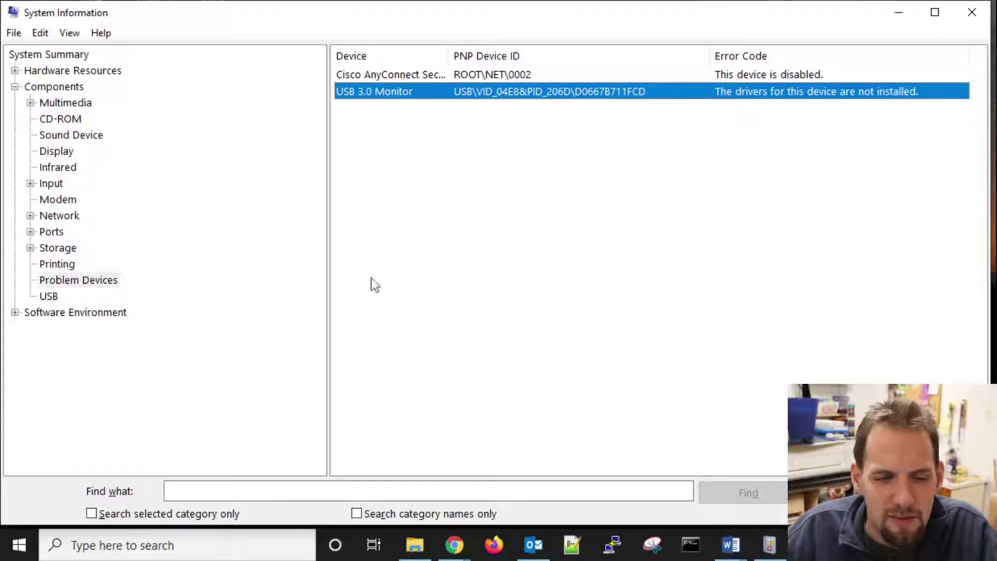
# - Switch to Device Manager and enlarge its window to fill the screen above the taskbar
pyautogui.rightClick(19, 545)
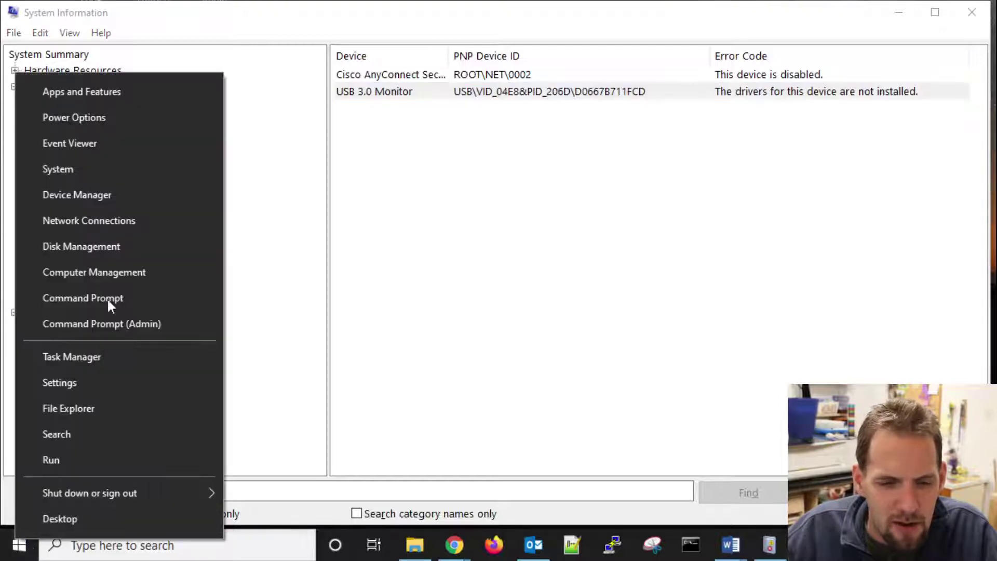
pyautogui.click(170, 193)
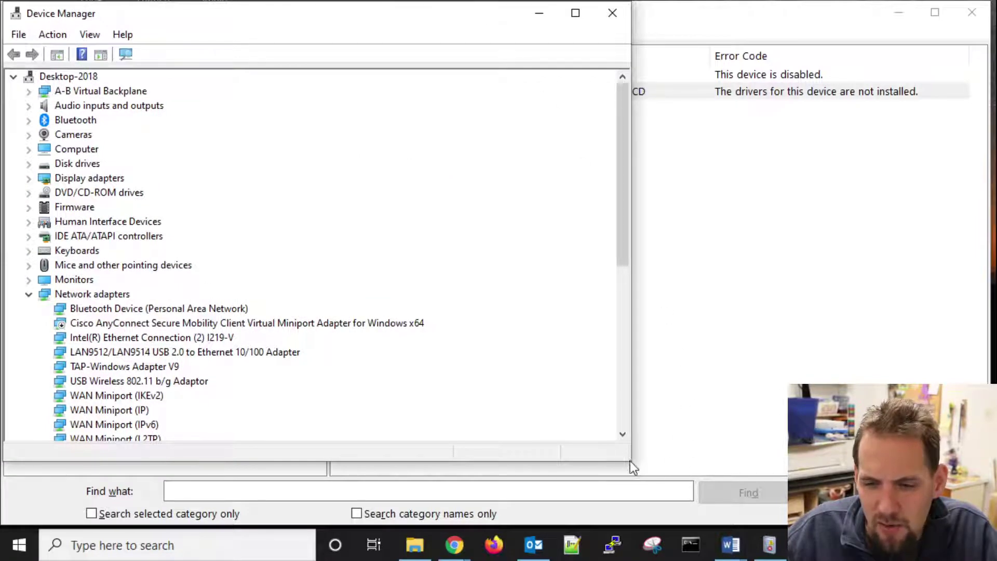
pyautogui.moveTo(630, 460); pyautogui.dragTo(986, 524)
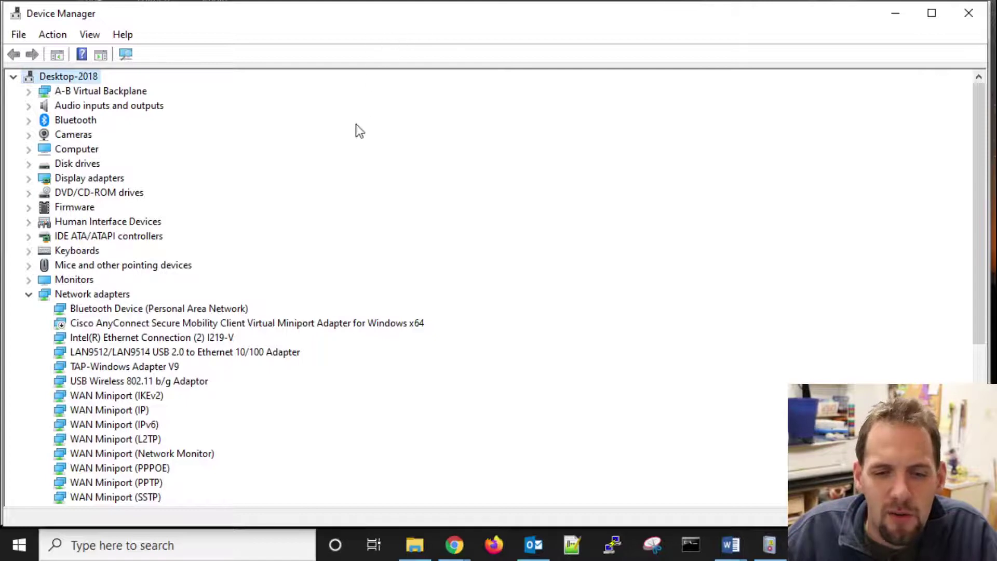
# - Find and select the USB 3.0 Monitor under Other devices, and shift the Device Manager window slightly
pyautogui.scroll(-1, 344, 149)
pyautogui.scroll(-2, 342, 150)
pyautogui.scroll(-2, 320, 148)
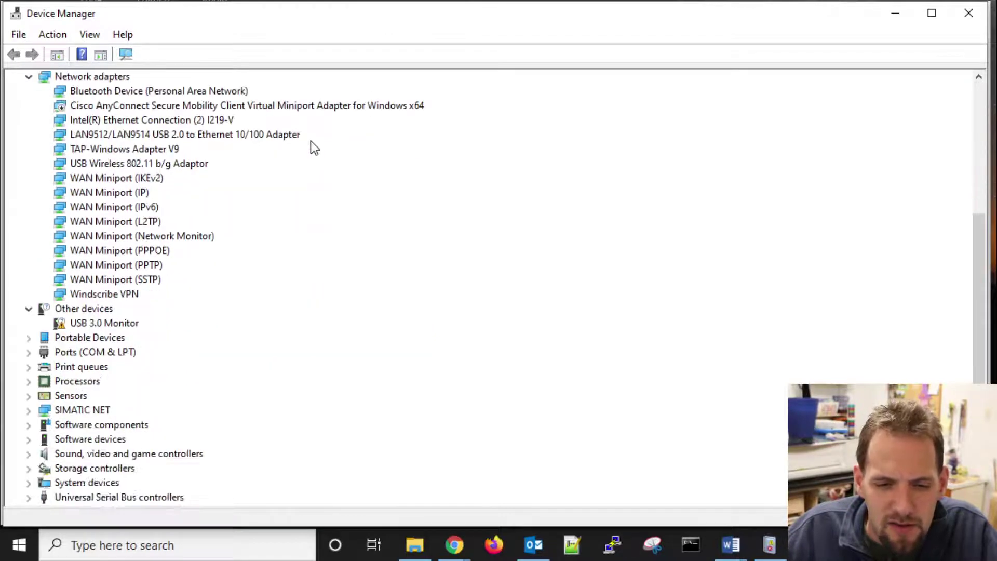
pyautogui.scroll(-1, 384, 140)
pyautogui.click(116, 293)
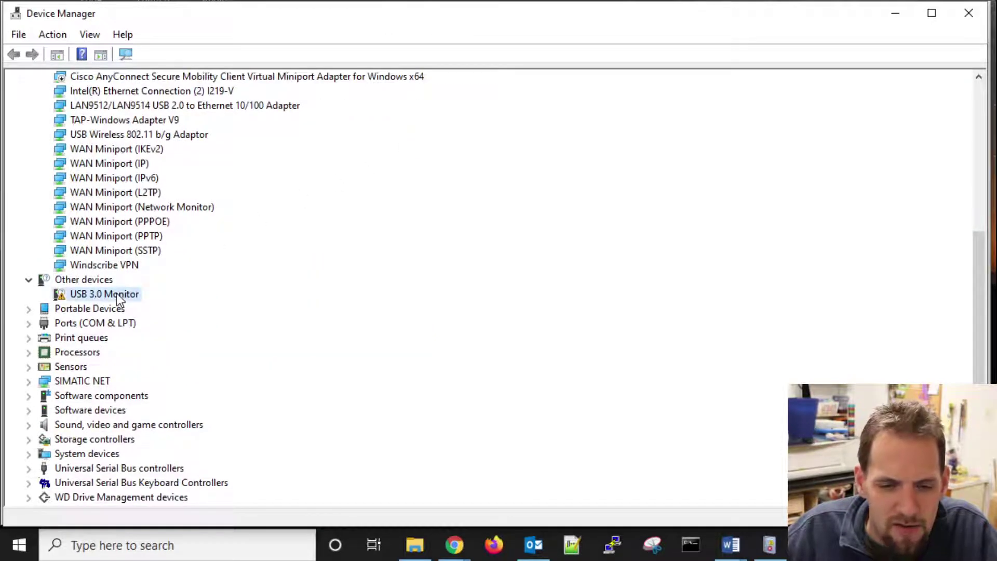
pyautogui.moveTo(445, 25)
pyautogui.mouseDown()
pyautogui.moveTo(578, 49)
pyautogui.moveTo(996, 21)
pyautogui.moveTo(996, 0)
pyautogui.moveTo(965, 18)
pyautogui.moveTo(760, 0)
pyautogui.moveTo(467, 0)
pyautogui.moveTo(438, 16)
pyautogui.moveTo(452, 17)
pyautogui.mouseUp()
# - Expand Display adapters and select the NVIDIA GeForce GTX 1070
pyautogui.scroll(6, 161, 236)
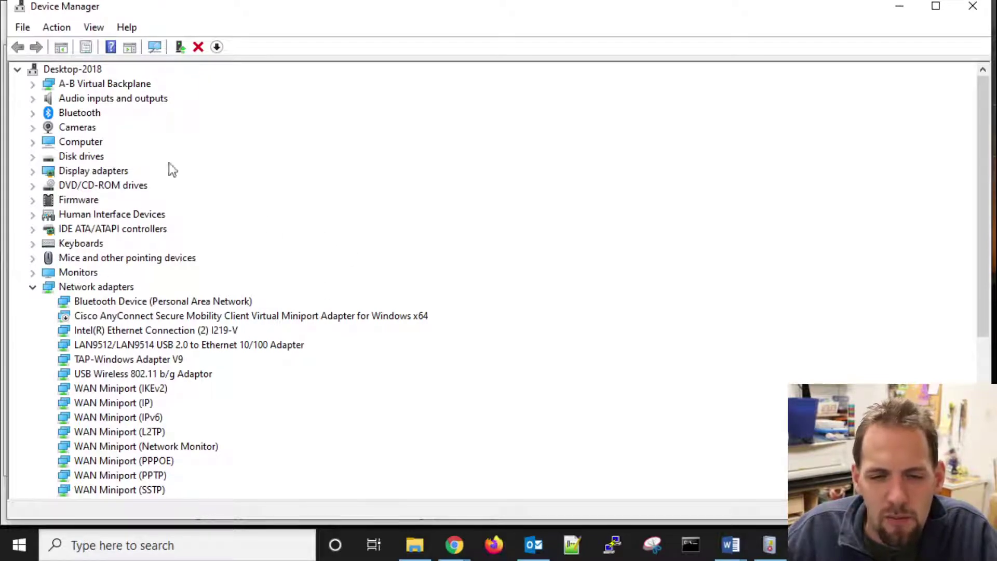
pyautogui.click(31, 169)
pyautogui.click(130, 189)
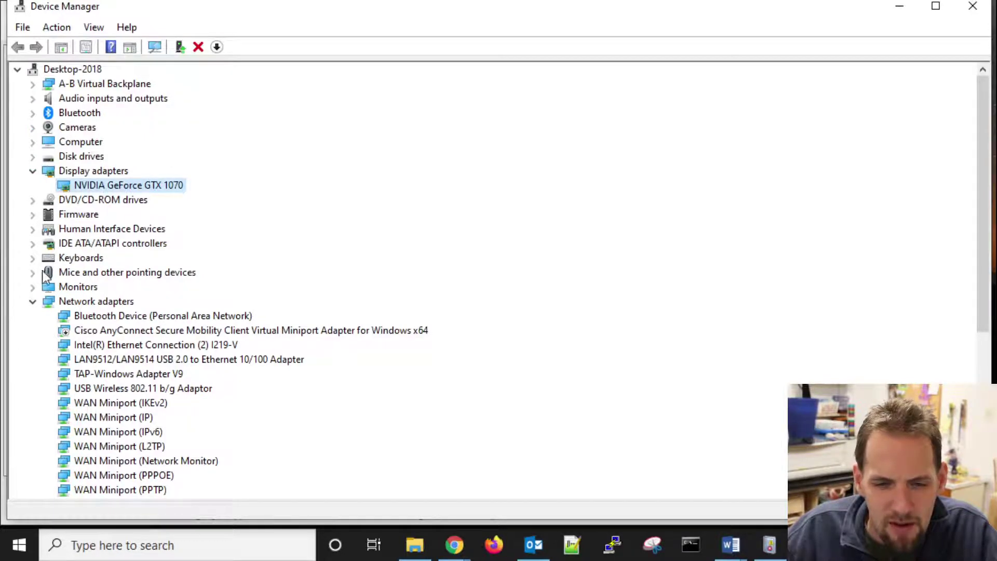
# - Expand Keyboards and Mice and other pointing devices, and look at the Logitech keyboard, cordless mouse and Gaming Mouse G600 entries
pyautogui.click(33, 259)
pyautogui.click(164, 330)
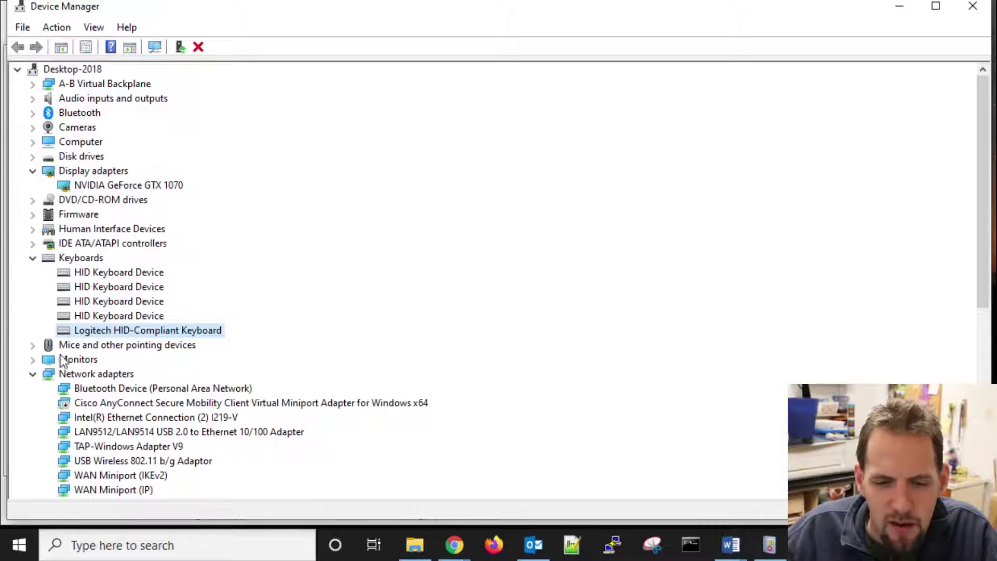
pyautogui.click(32, 345)
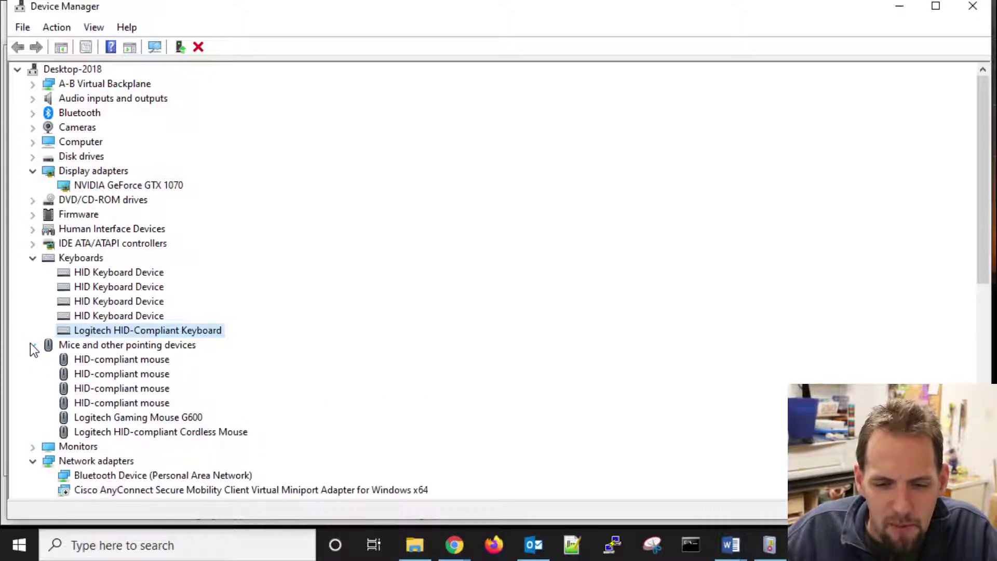
pyautogui.click(146, 434)
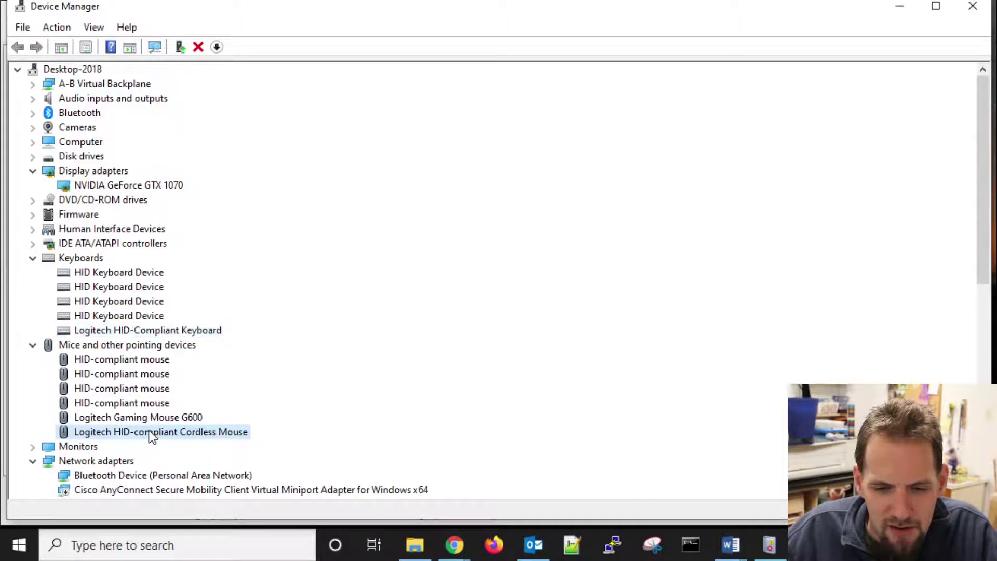
pyautogui.click(186, 331)
pyautogui.click(180, 418)
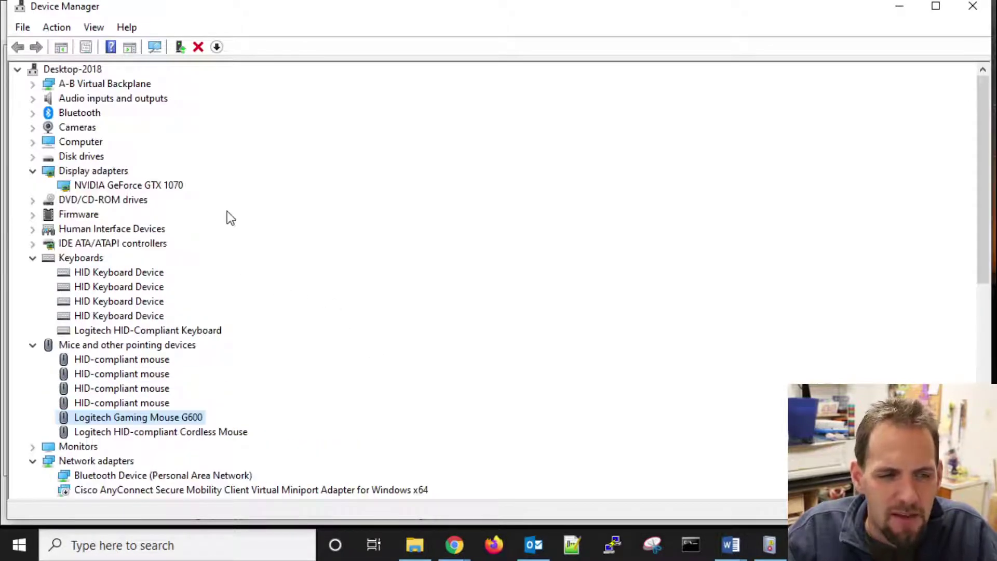
# - View the device actions available for the USB 3.0 Monitor under Other devices without choosing one
pyautogui.scroll(-2, 227, 211)
pyautogui.scroll(-5, 212, 259)
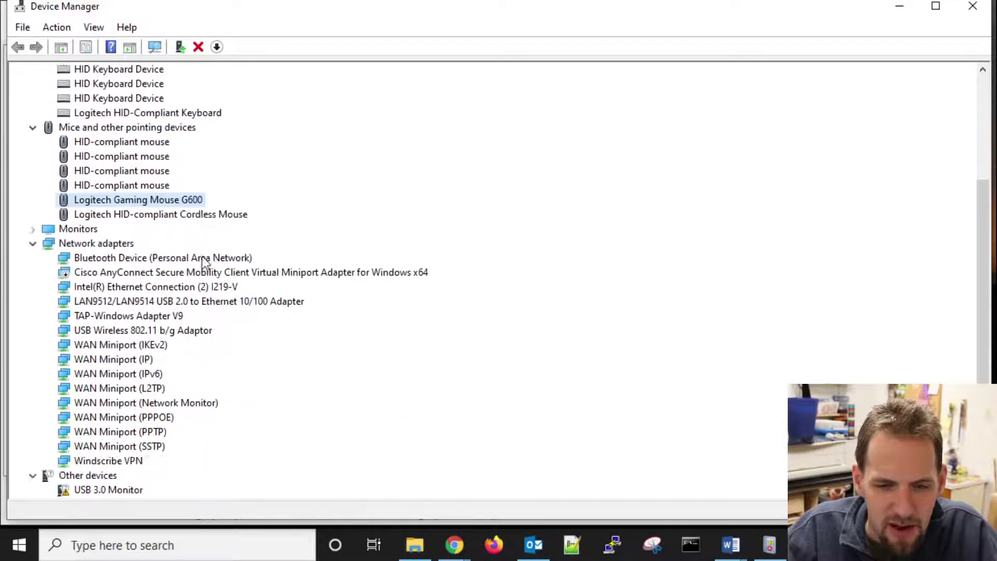
pyautogui.click(73, 405)
pyautogui.rightClick(72, 403)
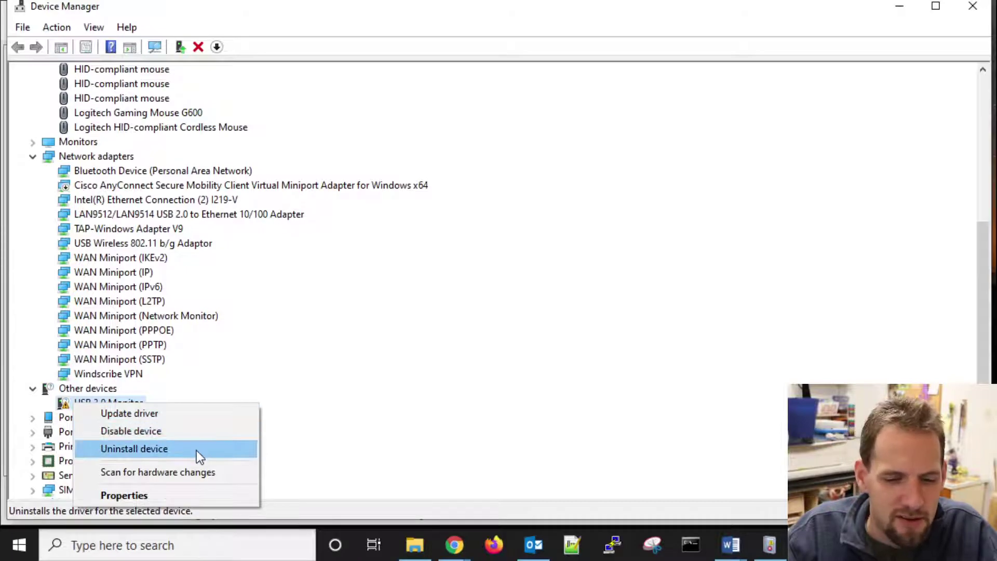
pyautogui.click(380, 278)
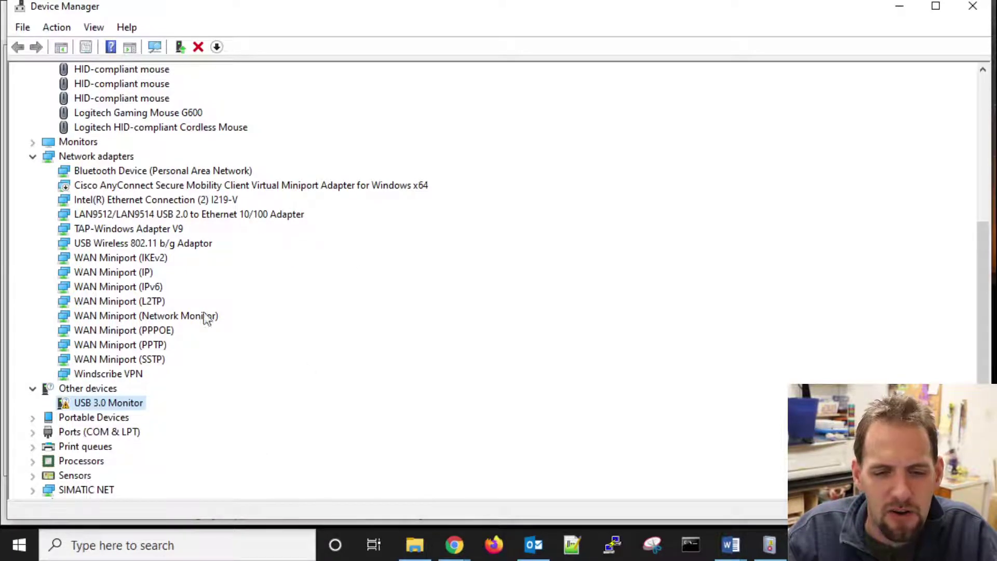
# - Open the USB 3.0 Monitor's properties, reposition the dialog, and read the device status
pyautogui.rightClick(121, 406)
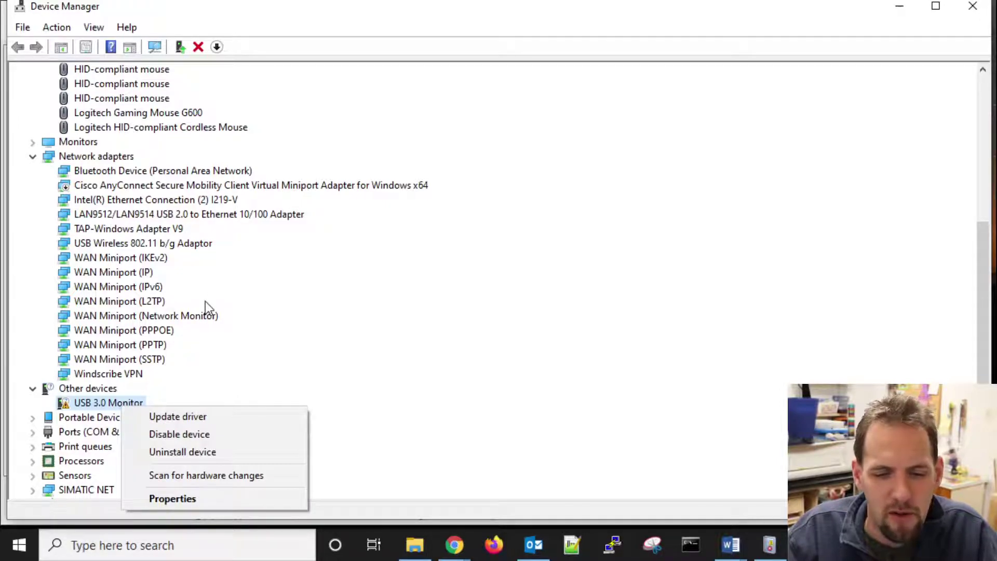
pyautogui.click(177, 500)
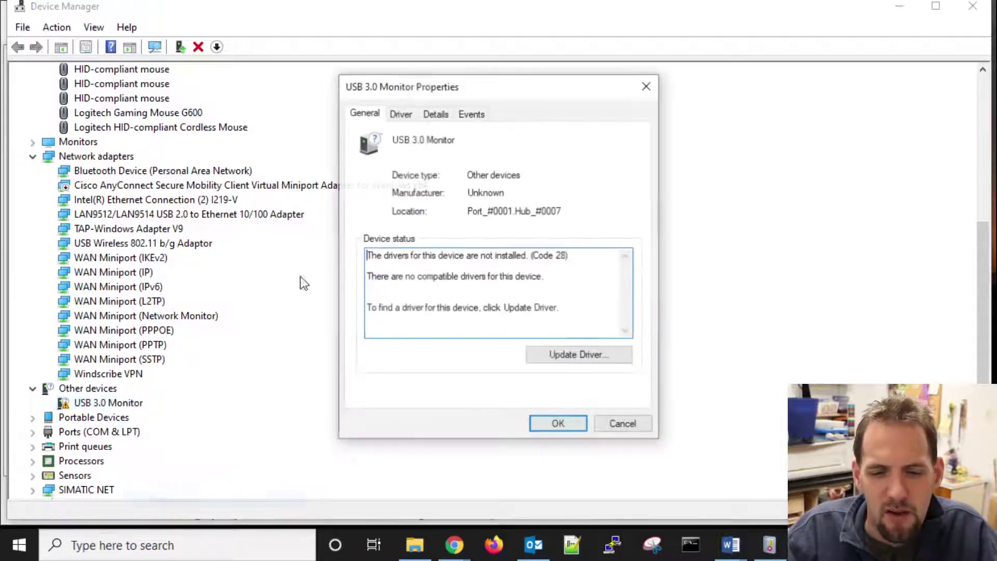
pyautogui.moveTo(473, 94); pyautogui.dragTo(457, 111)
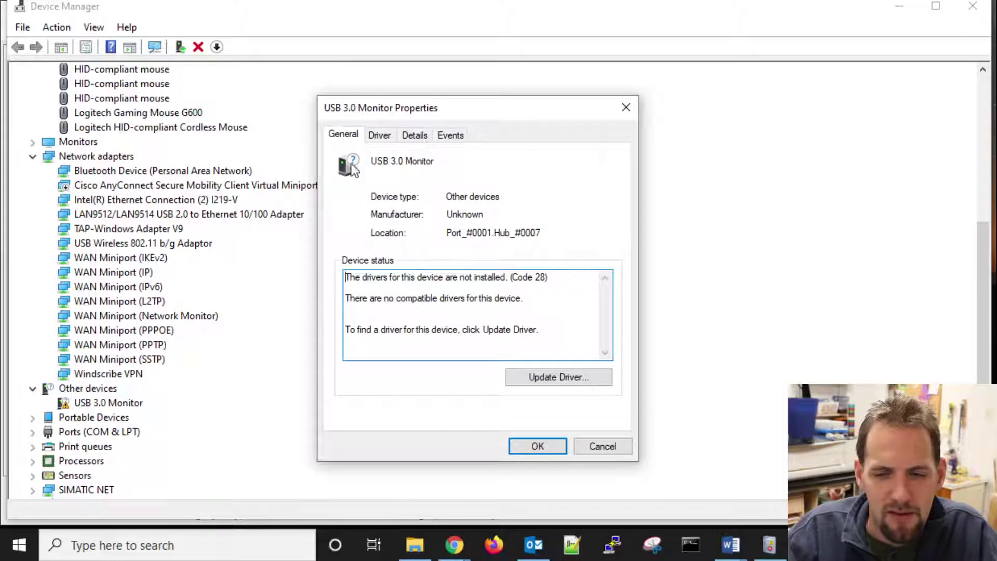
pyautogui.moveTo(472, 279); pyautogui.dragTo(505, 279)
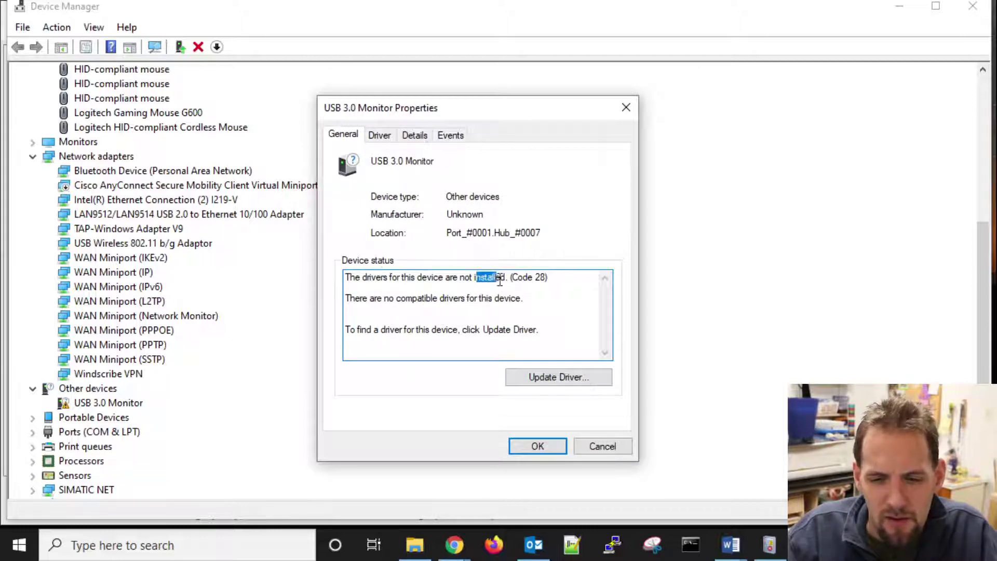
pyautogui.click(493, 298)
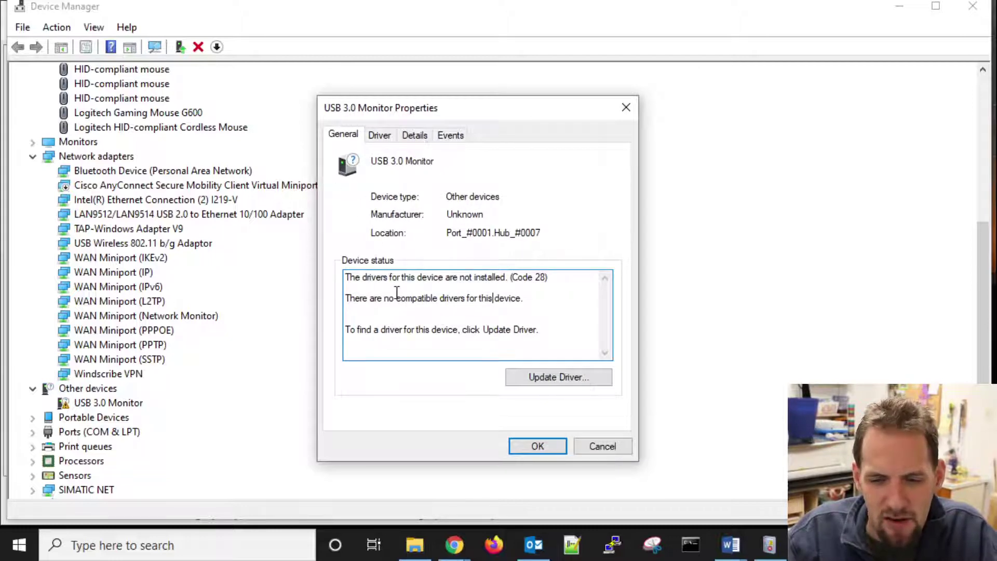
pyautogui.click(382, 138)
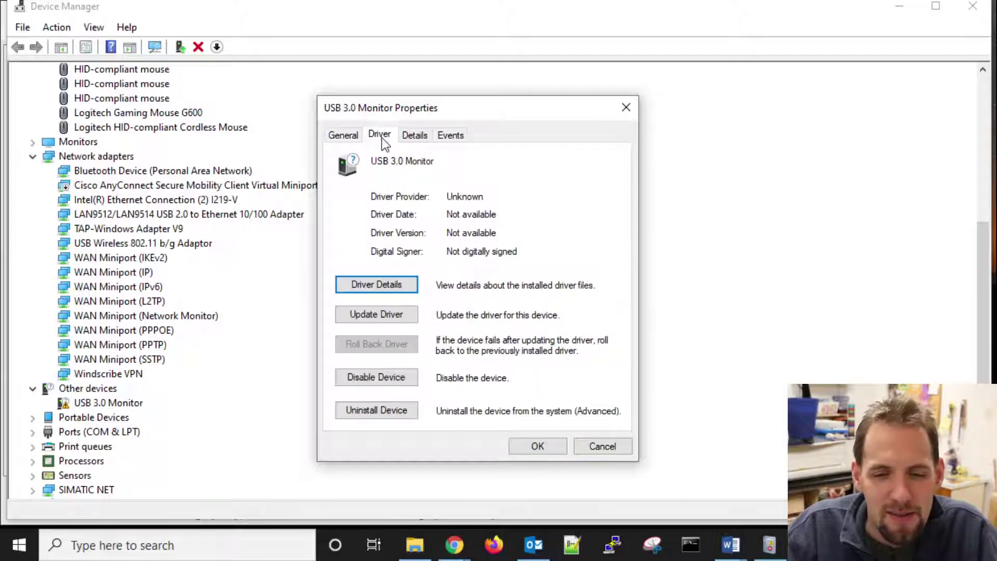
pyautogui.click(404, 315)
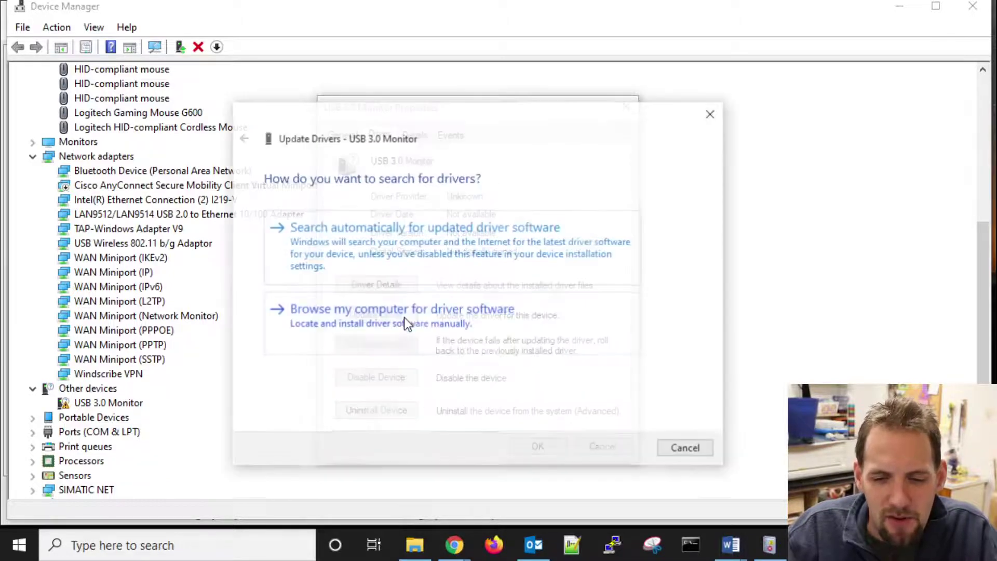
pyautogui.click(705, 453)
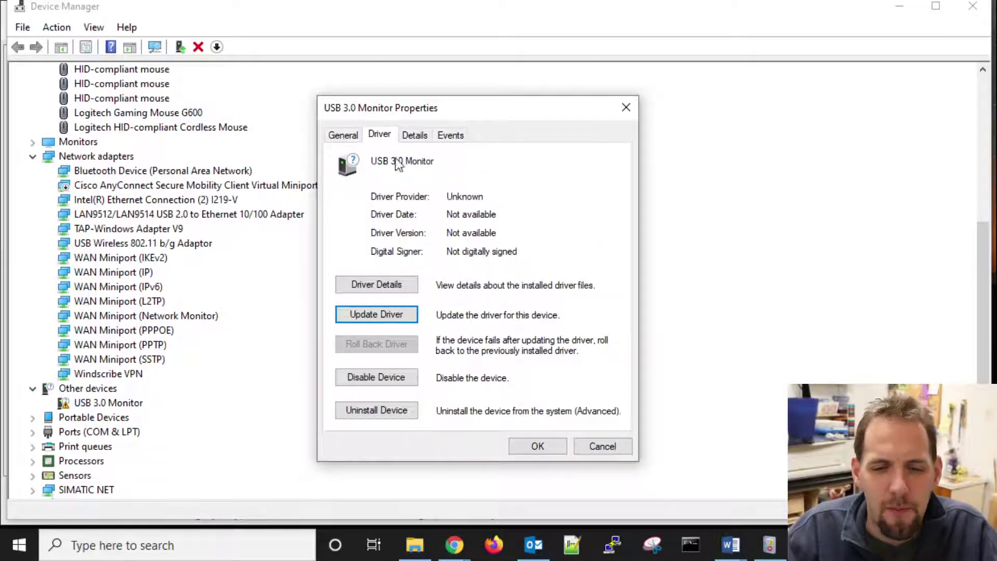
# - View the Hardware Ids and Status properties in the USB 3.0 Monitor's details
pyautogui.click(421, 139)
pyautogui.click(412, 217)
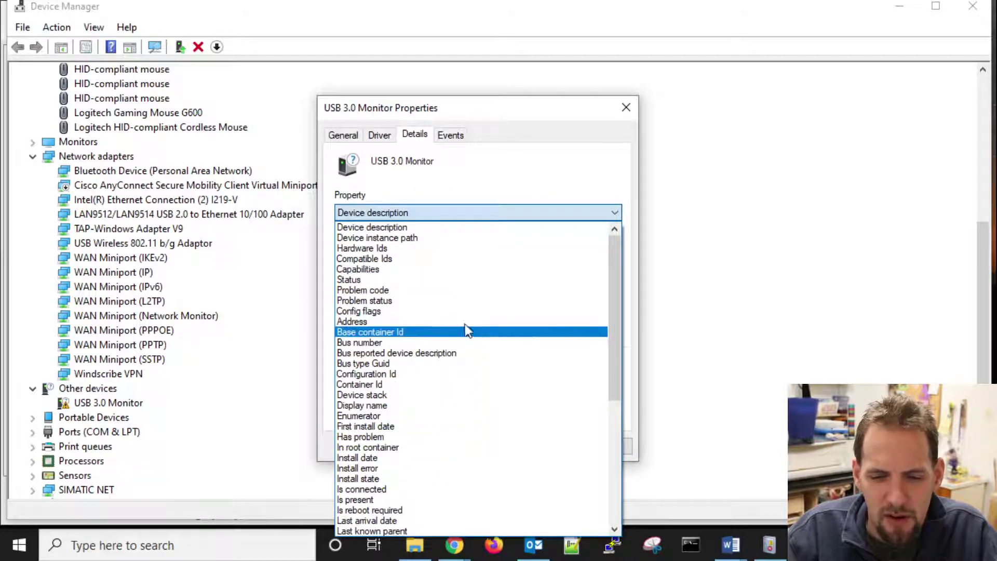
pyautogui.click(411, 248)
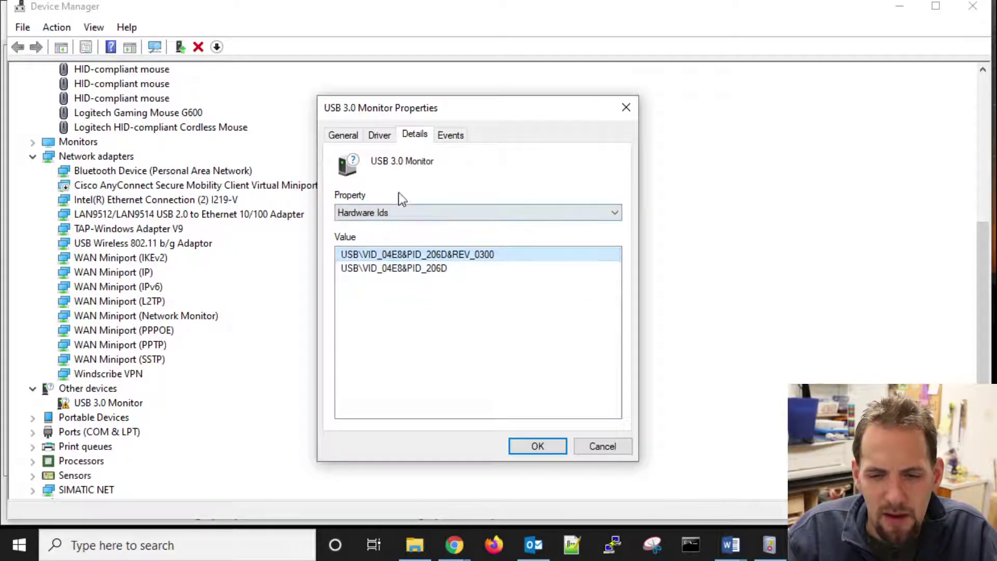
pyautogui.click(408, 208)
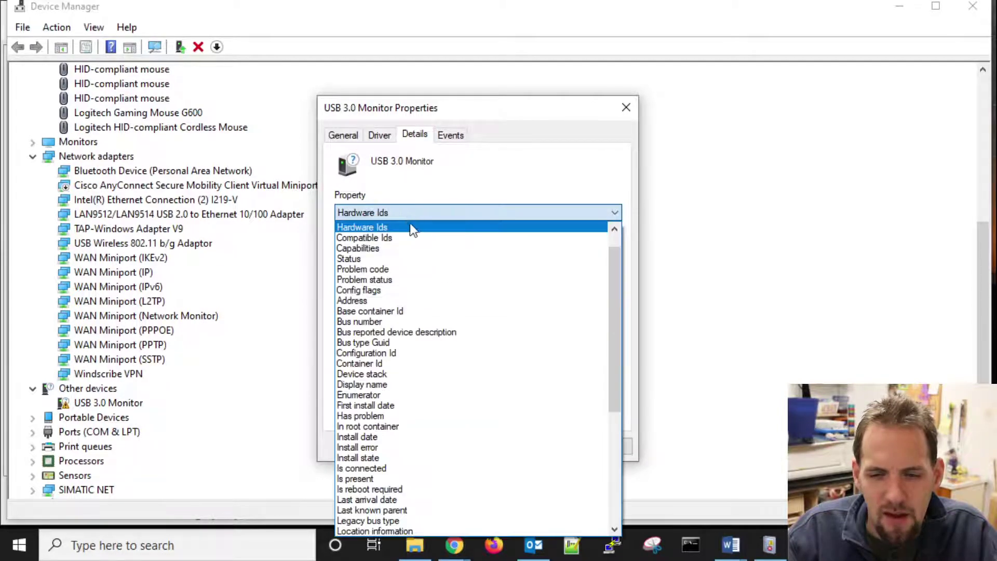
pyautogui.click(436, 258)
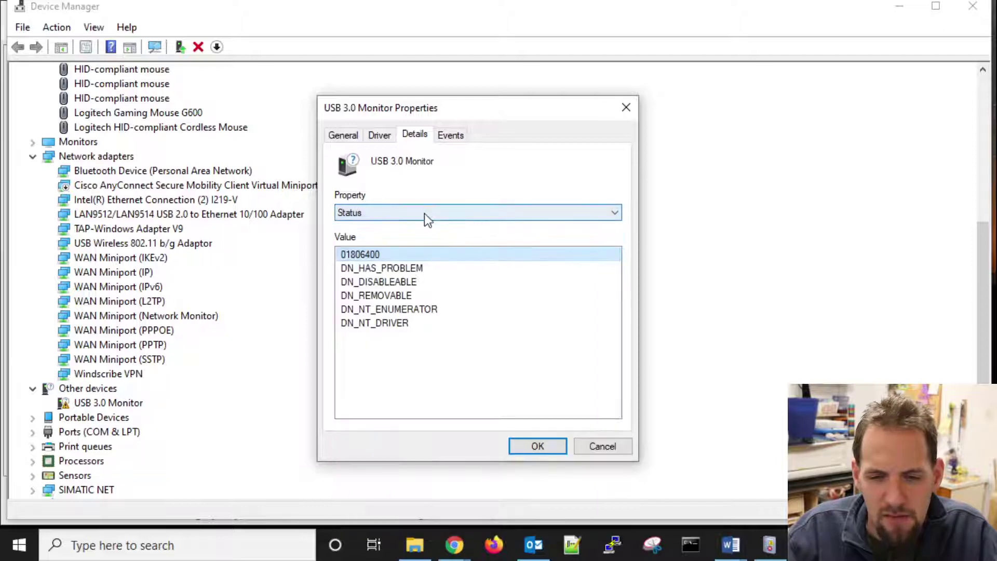
# - Check the USB 3.0 Monitor's logged events, return to its general information, and close the properties without changes
pyautogui.click(451, 135)
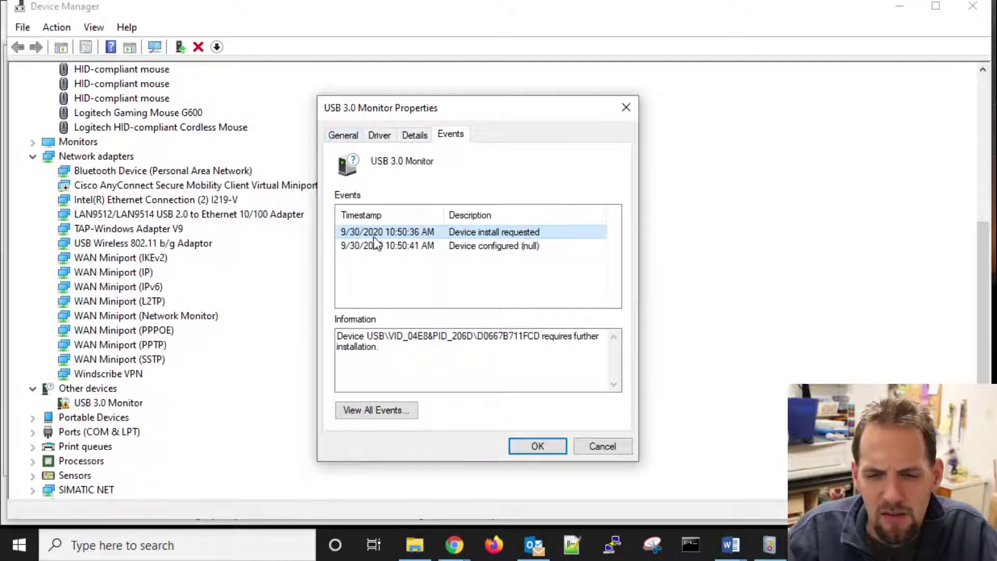
pyautogui.click(341, 139)
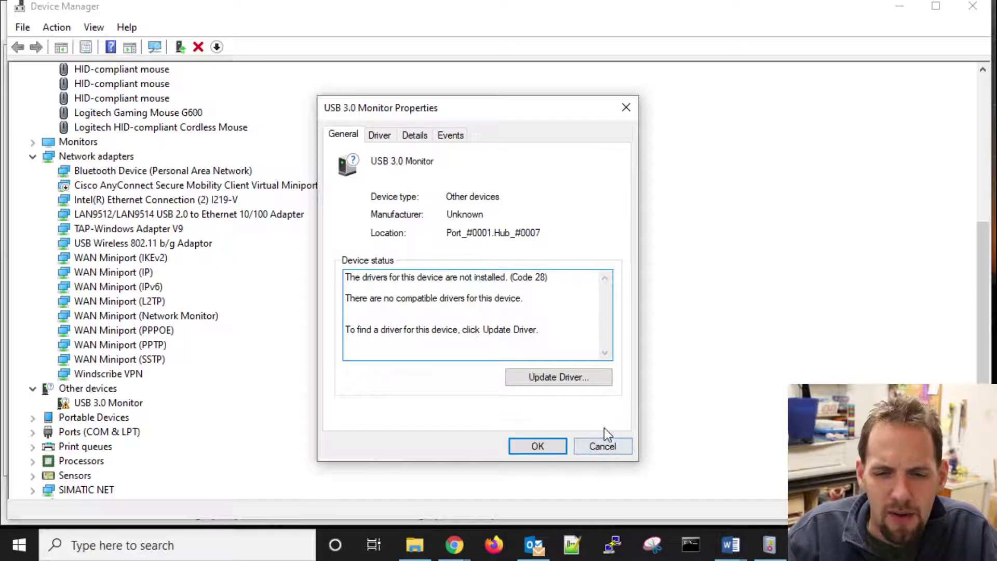
pyautogui.click(601, 445)
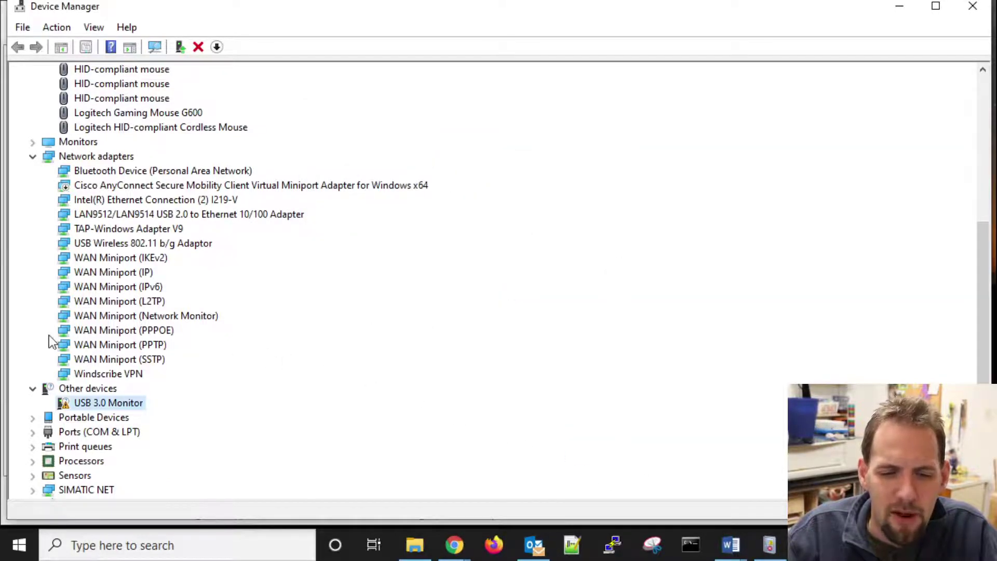
# - Collapse Network adapters, expand Ports (COM & LPT), and look at the Communications Port (COM1) and USB Serial Device (COM4) entries
pyautogui.click(32, 157)
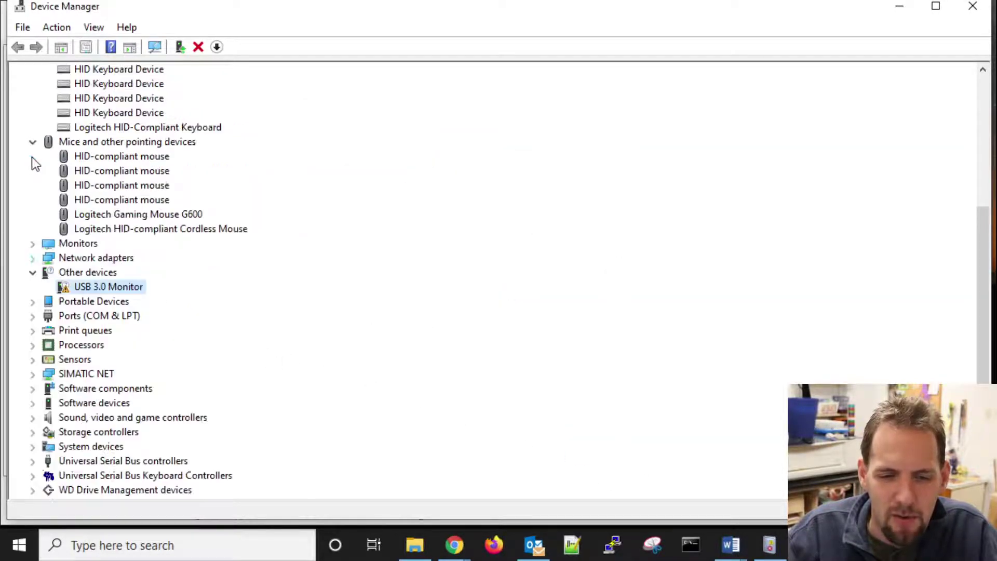
pyautogui.click(33, 317)
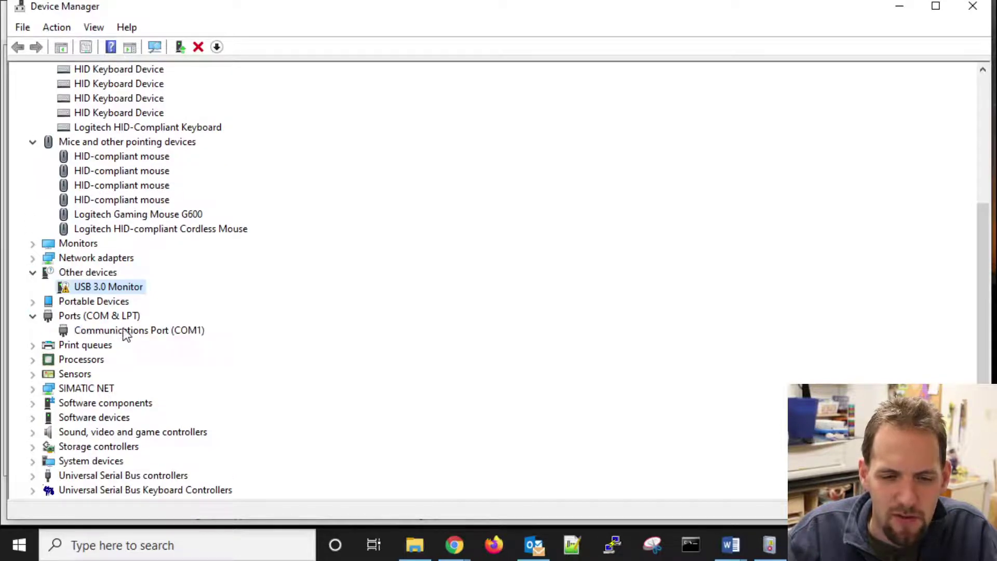
pyautogui.click(124, 332)
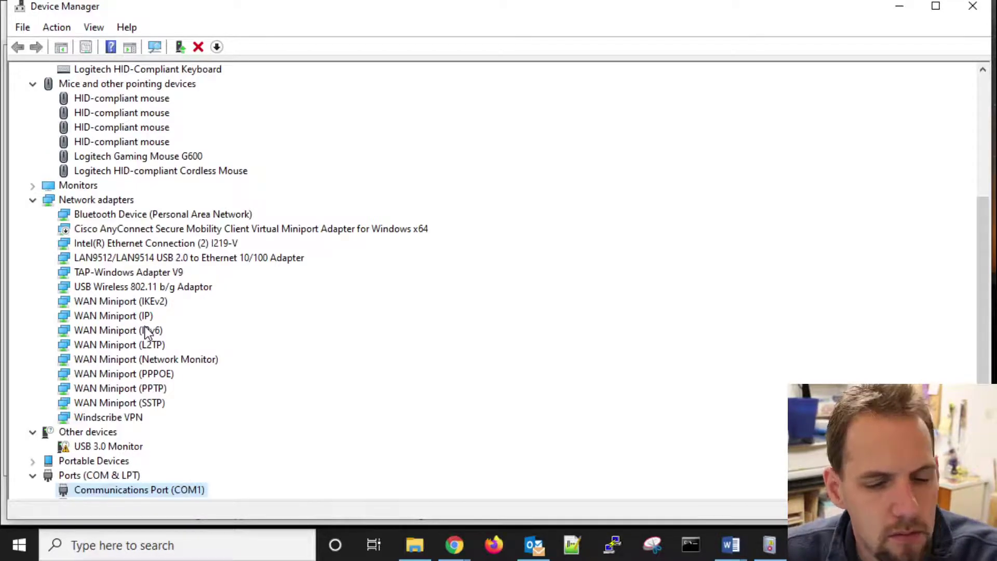
pyautogui.scroll(-1, 260, 306)
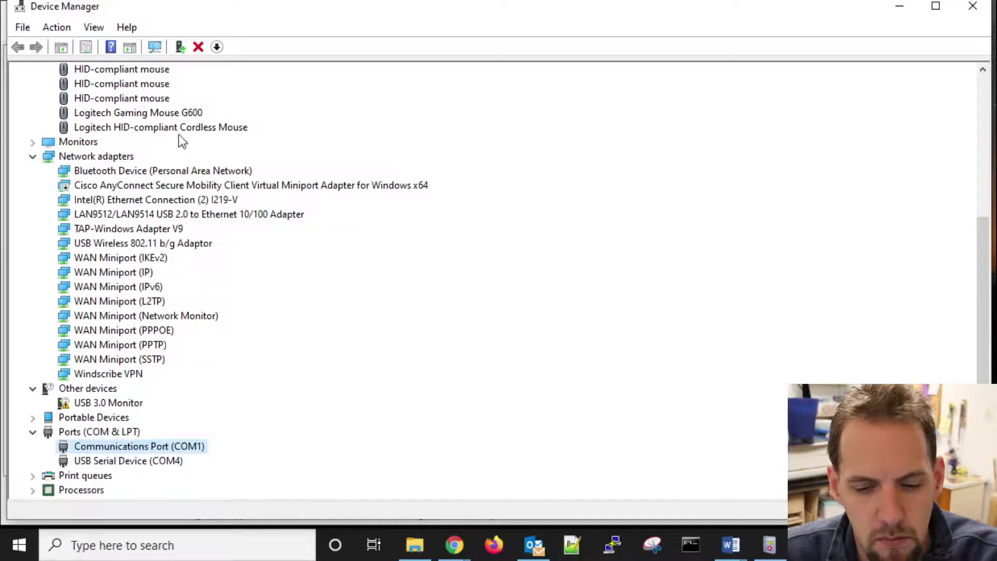
pyautogui.scroll(-1, 171, 447)
pyautogui.click(143, 416)
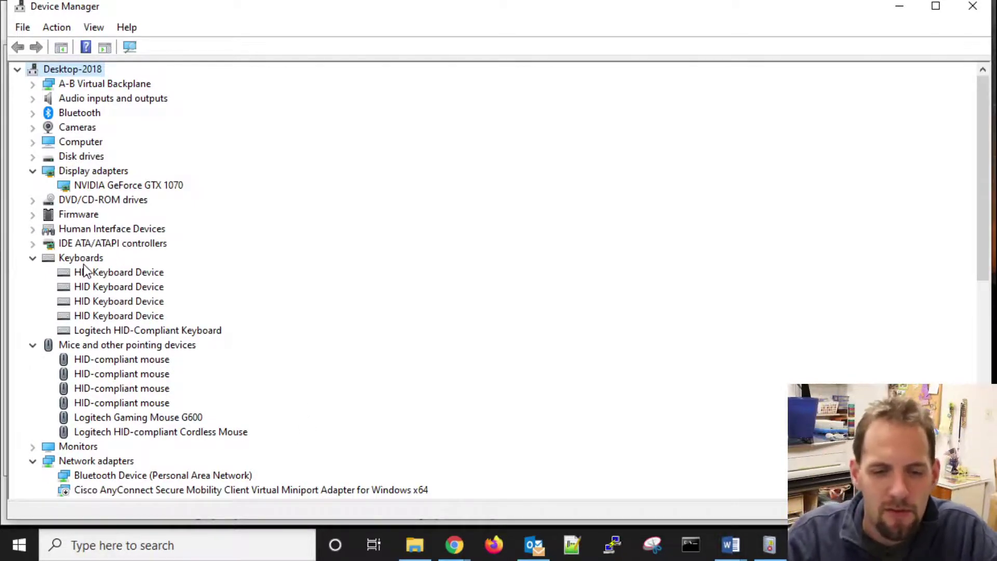
# - Look through the network adapters in the device tree and select WAN Miniport (IKEv2)
pyautogui.scroll(-3, 88, 270)
pyautogui.scroll(-3, 66, 333)
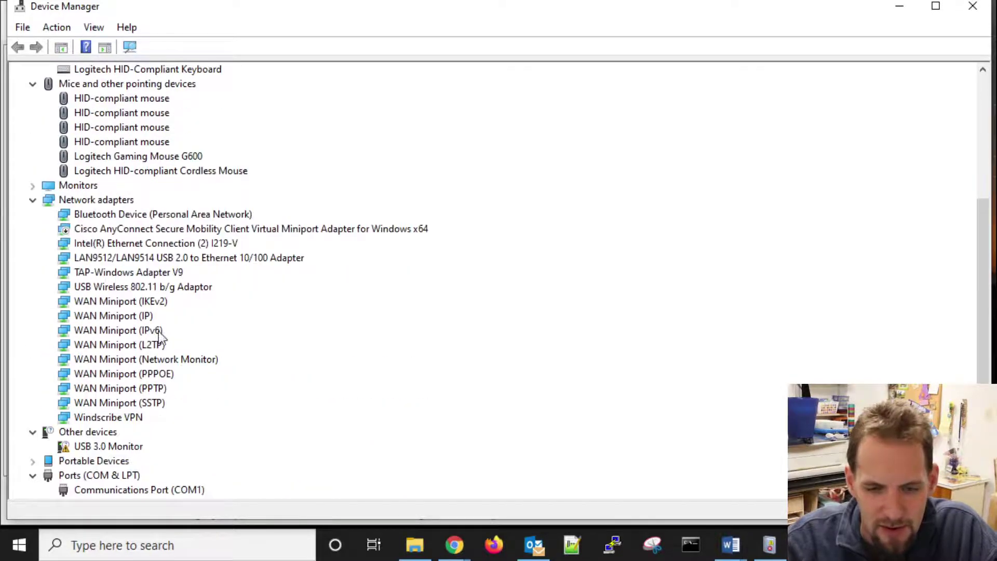
pyautogui.click(132, 404)
pyautogui.click(110, 306)
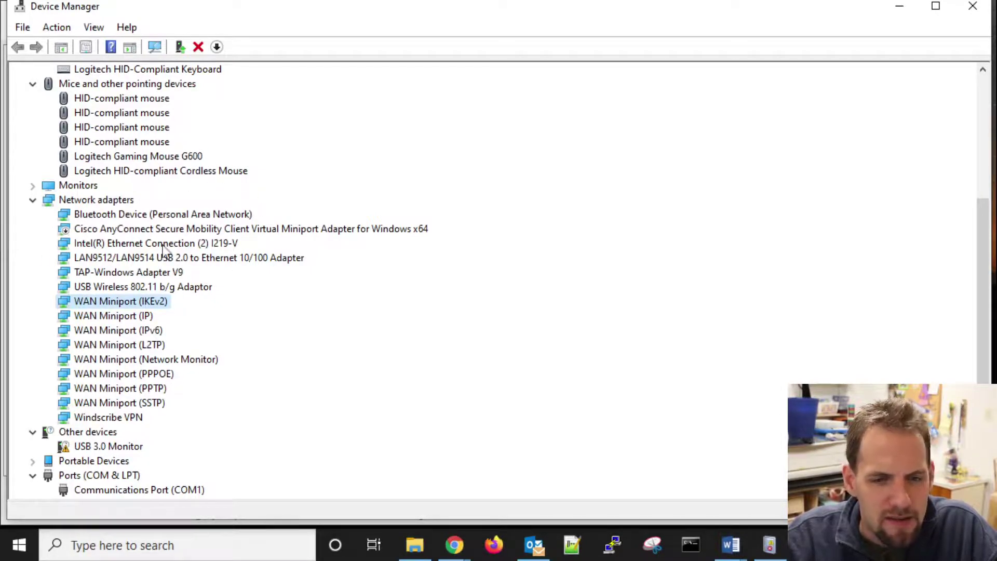
# - Open the Registry Editor, bring its window fully into view, and widen it across the screen
pyautogui.click(19, 544)
pyautogui.write('regis')
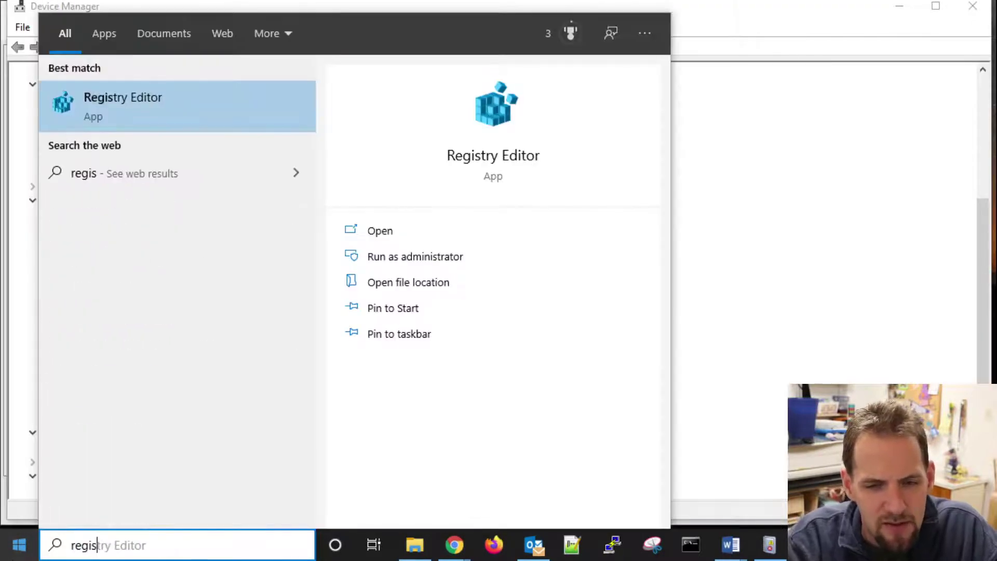
pyautogui.press('Return')
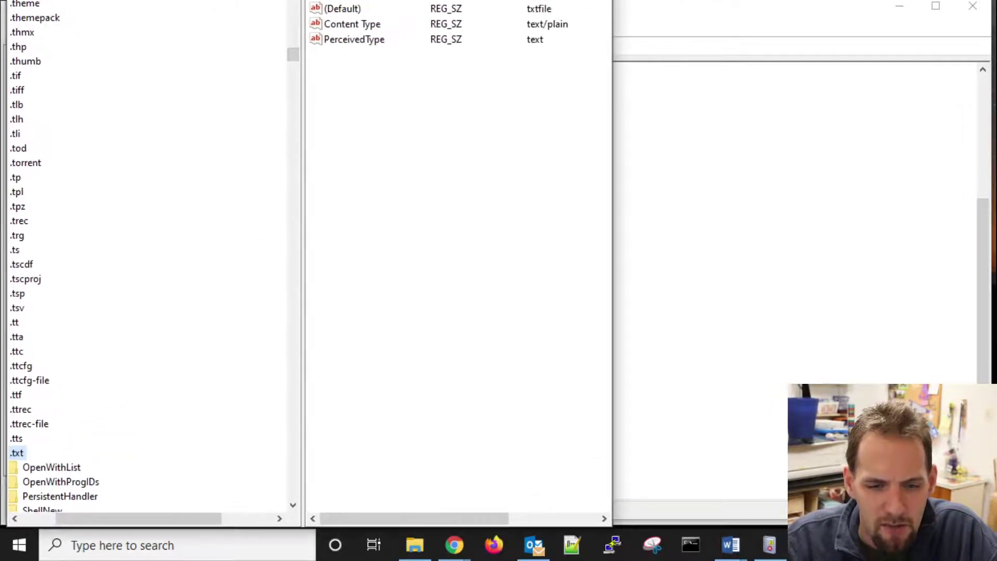
pyautogui.hotkey('alt', 'v')
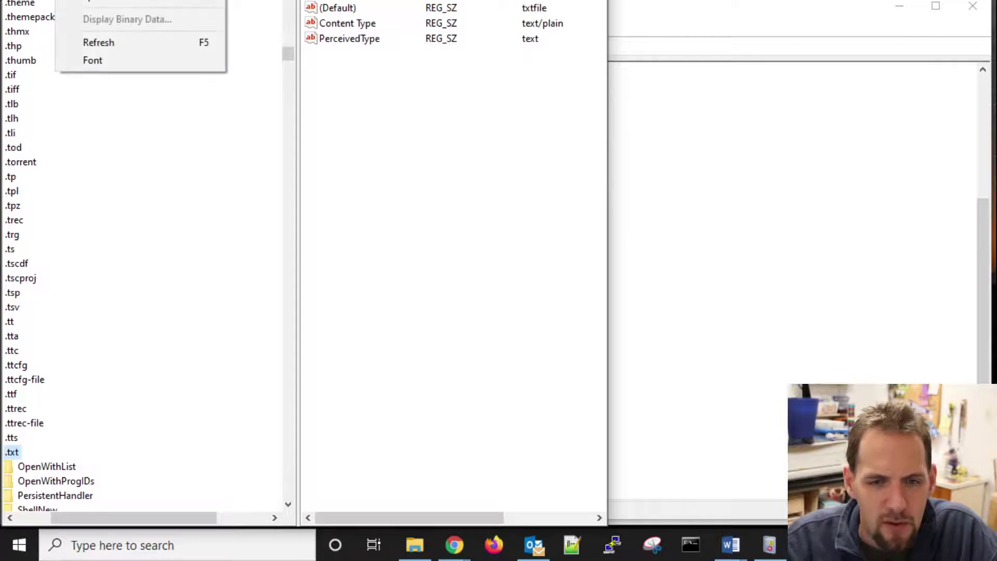
pyautogui.press('Left')
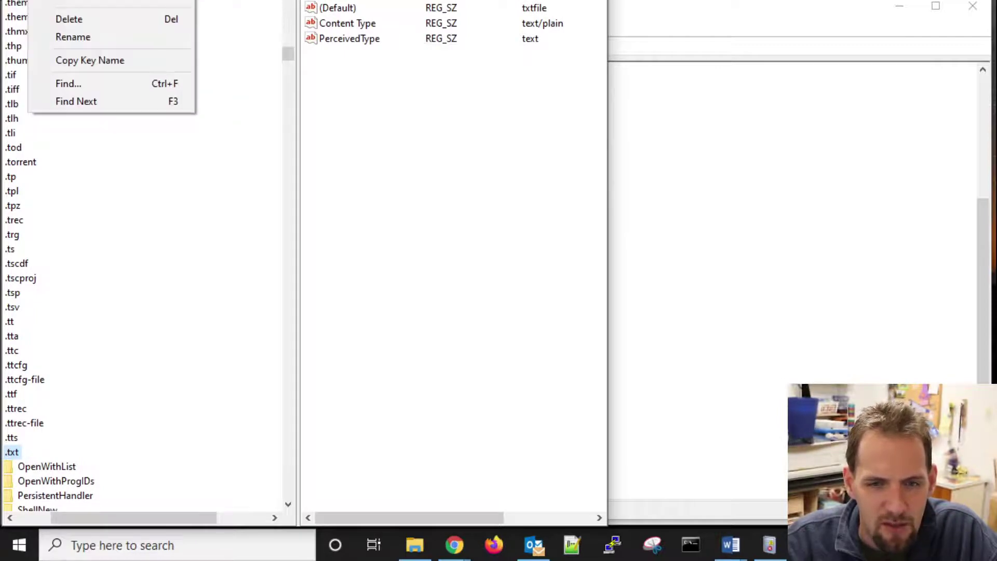
pyautogui.press('Escape')
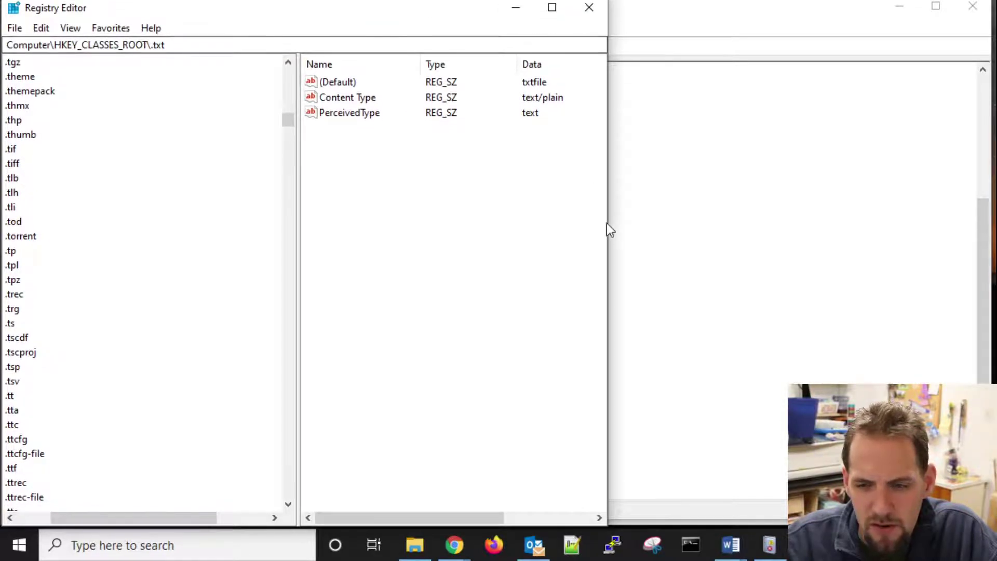
pyautogui.moveTo(607, 217); pyautogui.dragTo(986, 223)
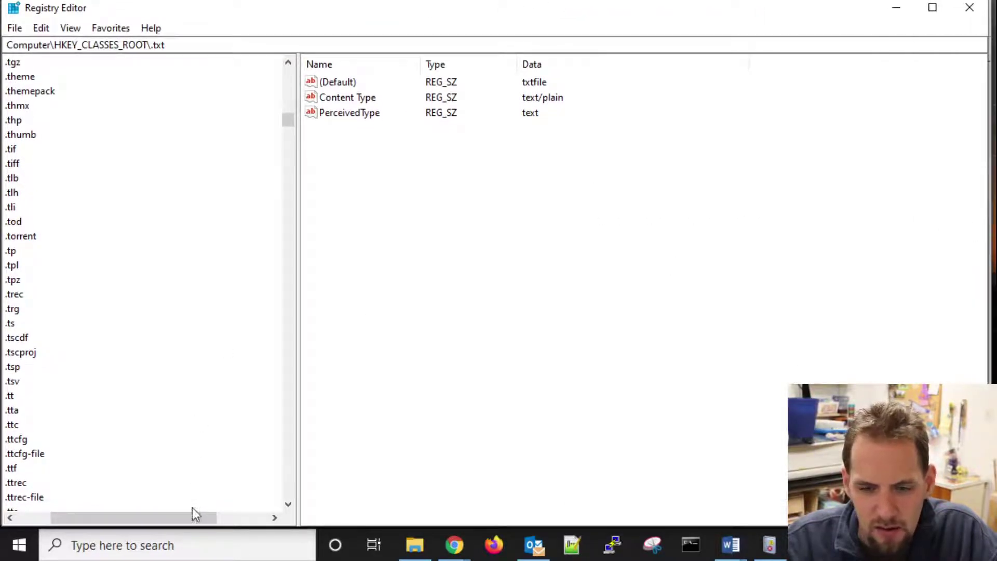
# - Return to the start of the registry tree and collapse HKEY_CLASSES_ROOT
pyautogui.moveTo(192, 514); pyautogui.dragTo(159, 517)
pyautogui.scroll(20, 36, 271)
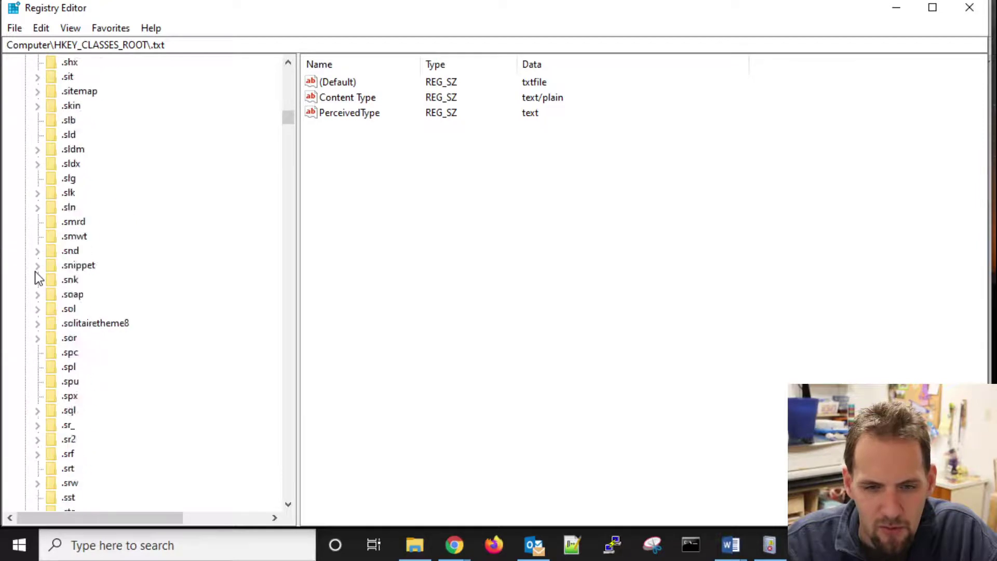
pyautogui.click(288, 62)
pyautogui.moveTo(288, 104); pyautogui.dragTo(288, 73)
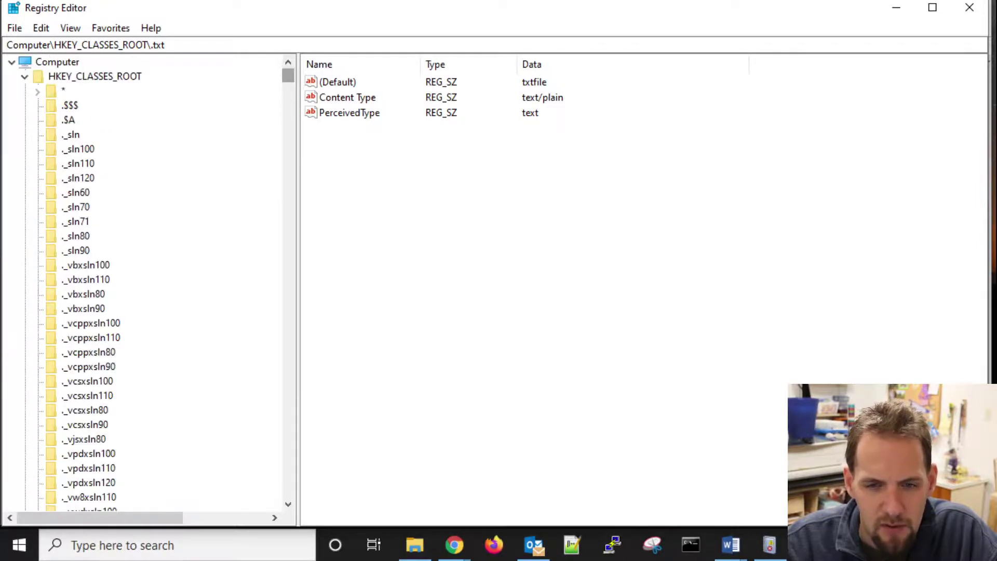
pyautogui.click(25, 77)
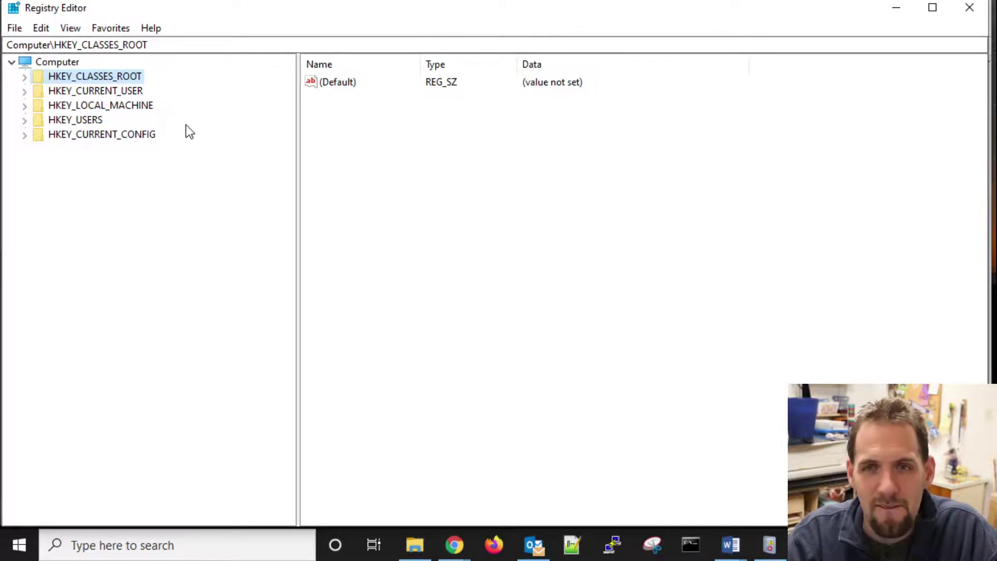
# - Expand HKEY_USERS, its S-1-5-18 key and the Control Panel key inside it
pyautogui.click(731, 544)
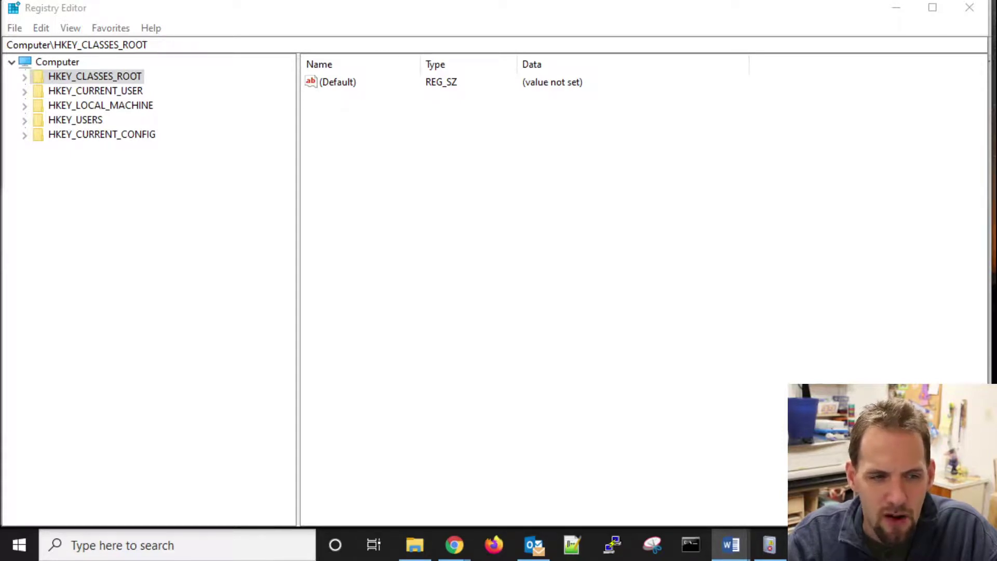
pyautogui.click(83, 107)
pyautogui.click(25, 120)
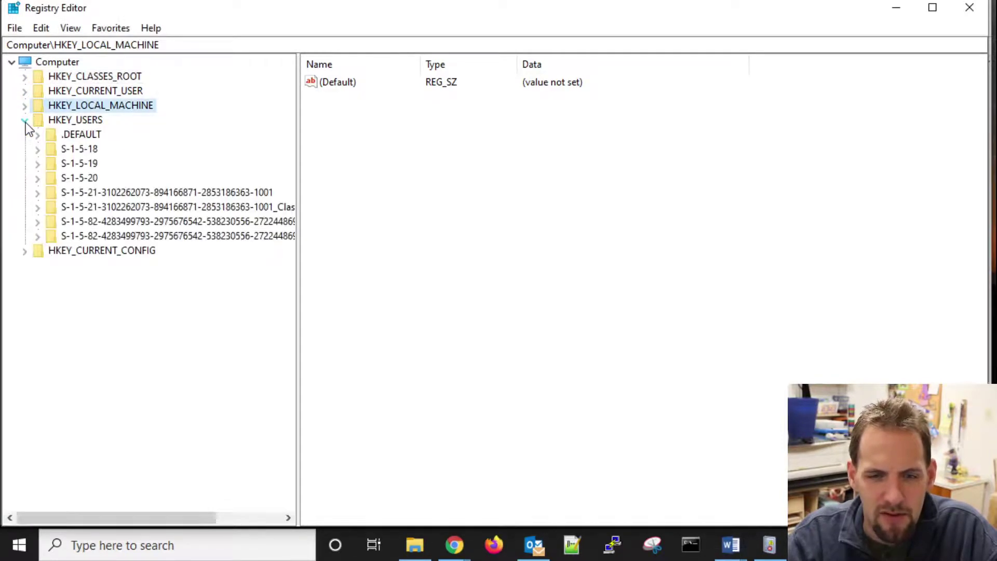
pyautogui.click(84, 150)
pyautogui.click(37, 150)
pyautogui.click(51, 178)
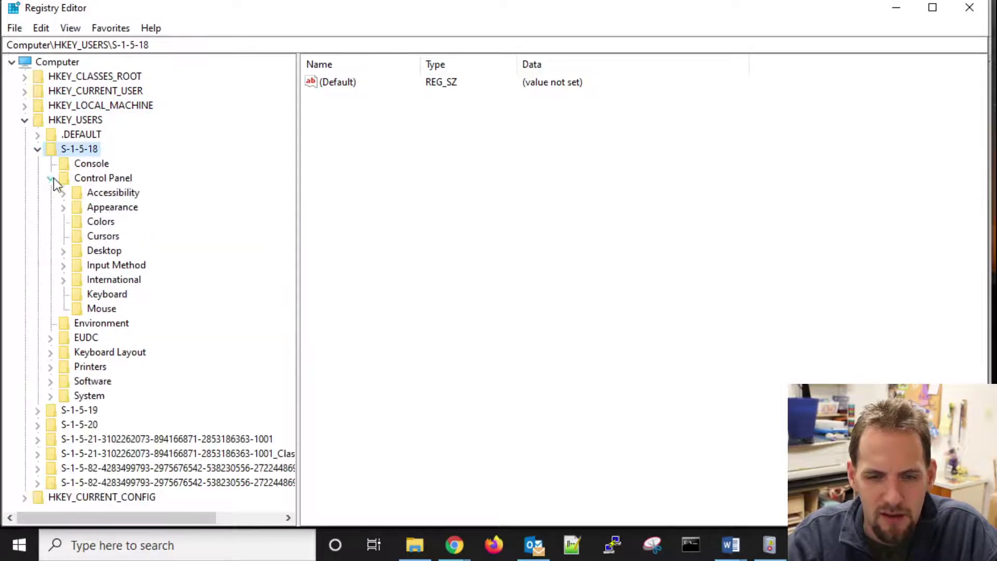
# - View the values of the Appearance Schemes, Colors and International keys under Control Panel
pyautogui.click(63, 208)
pyautogui.click(113, 224)
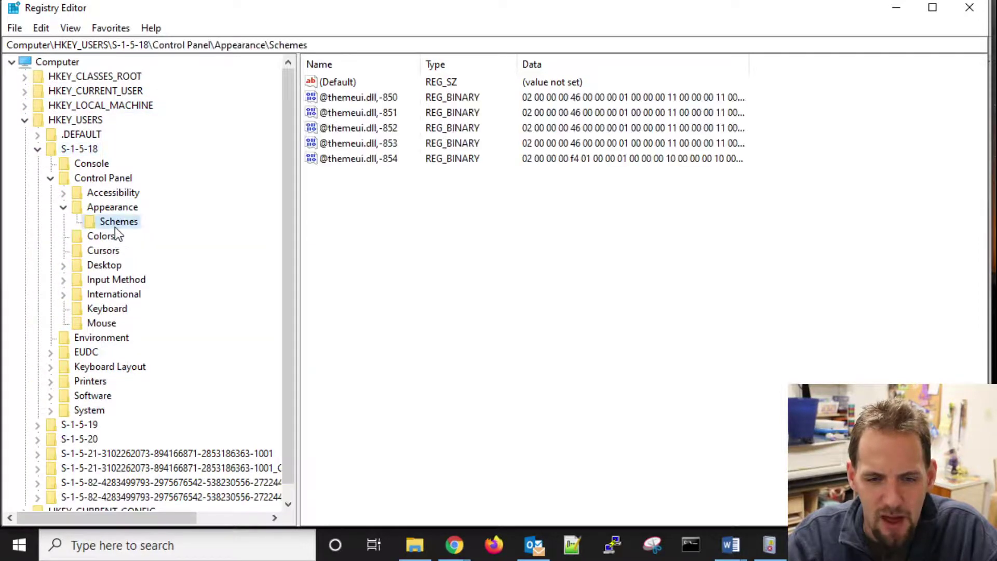
pyautogui.click(102, 238)
pyautogui.click(103, 293)
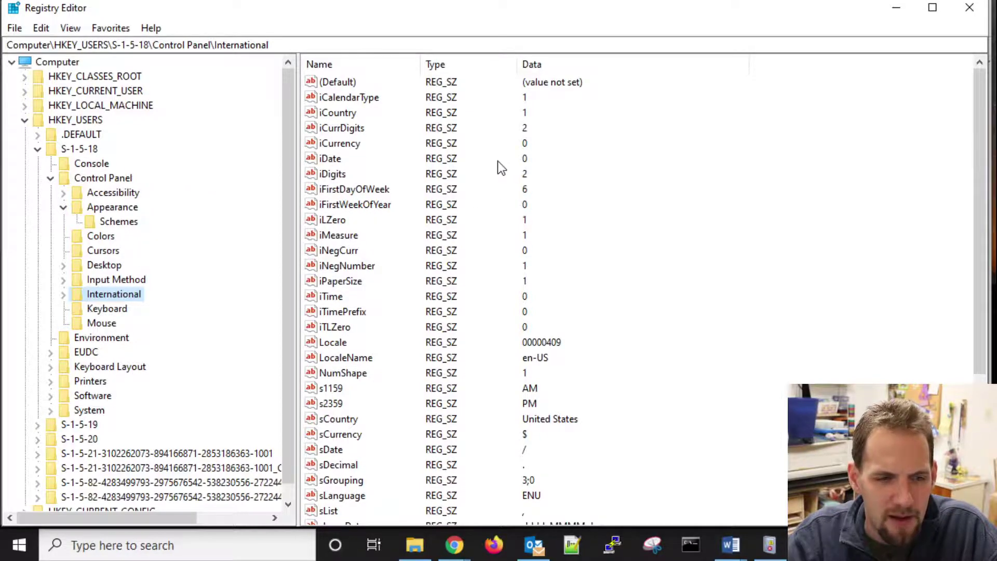
# - Open the iCountry value of the International key for editing and close it without changing the data
pyautogui.click(342, 128)
pyautogui.doubleClick(347, 113)
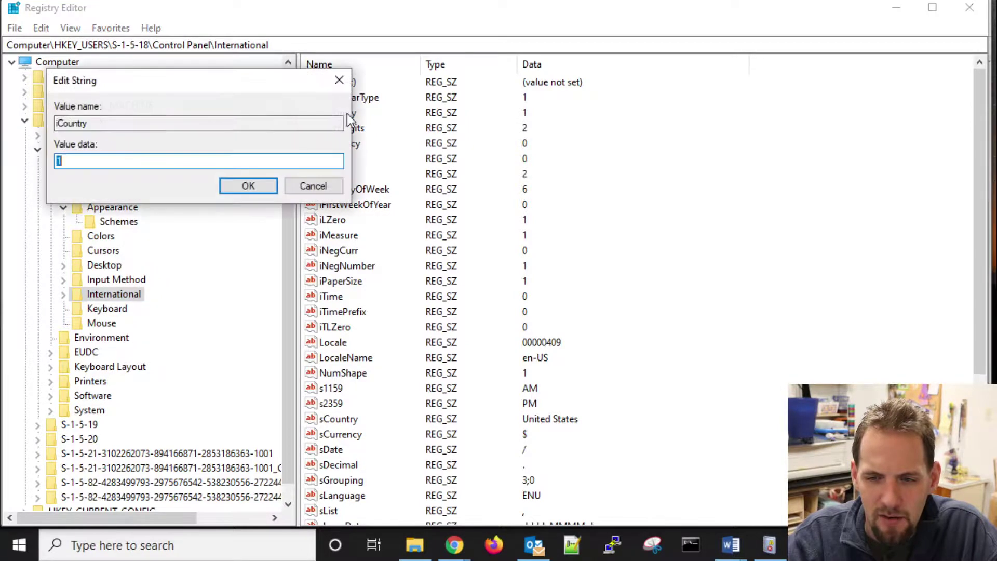
pyautogui.click(313, 186)
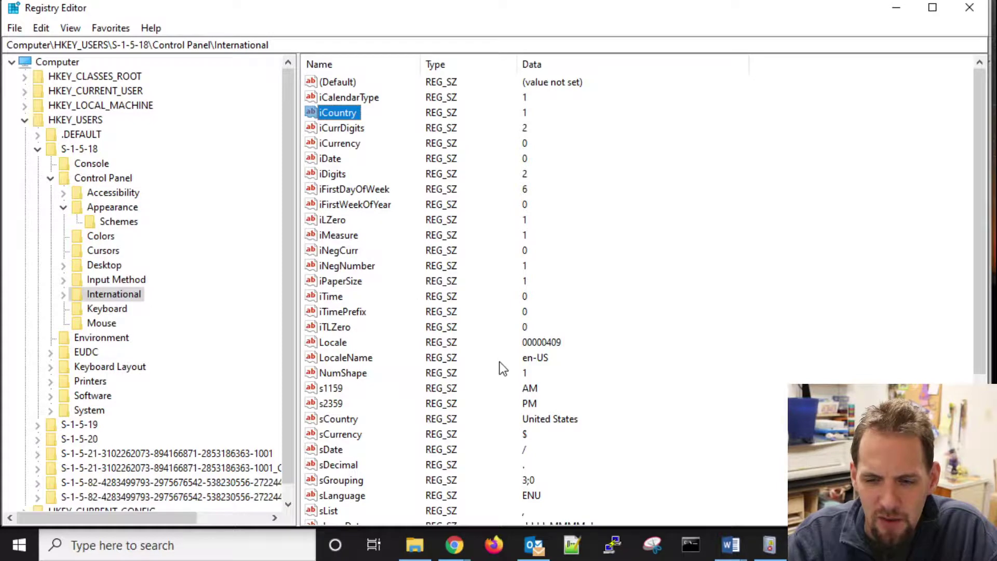
# - Look through the remaining International values, select sShortDate, and collapse HKEY_USERS
pyautogui.scroll(-1, 521, 295)
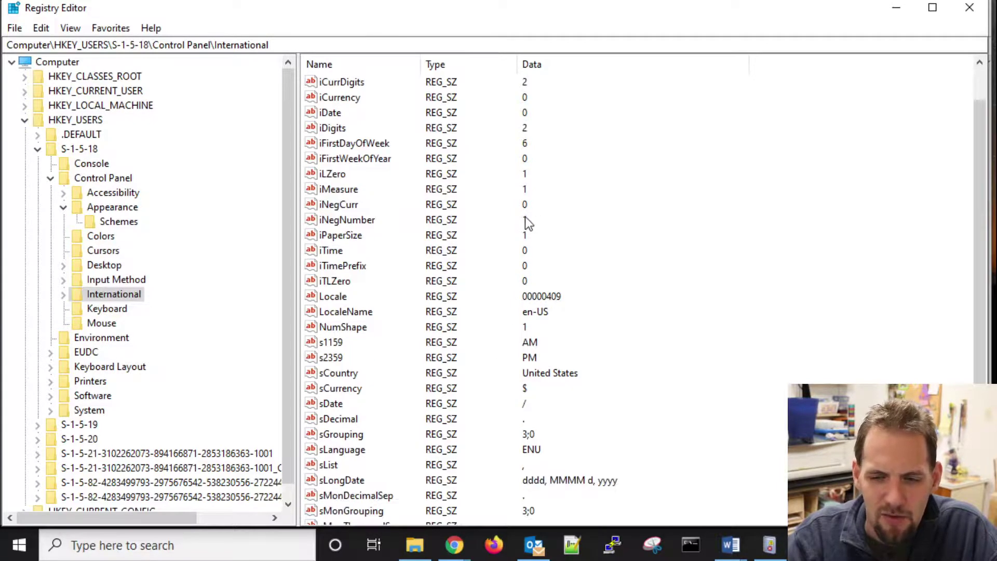
pyautogui.scroll(-1, 521, 216)
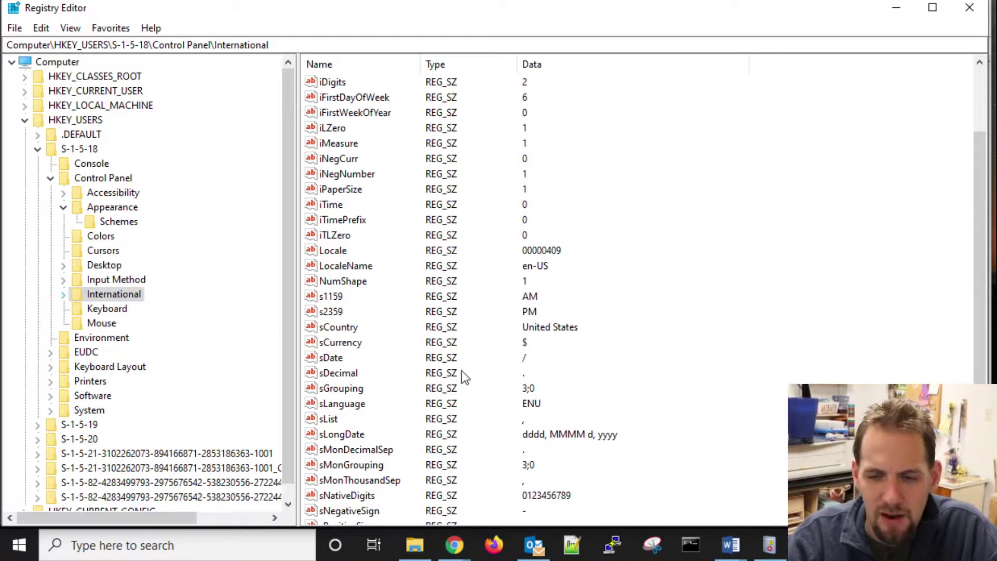
pyautogui.scroll(-3, 457, 374)
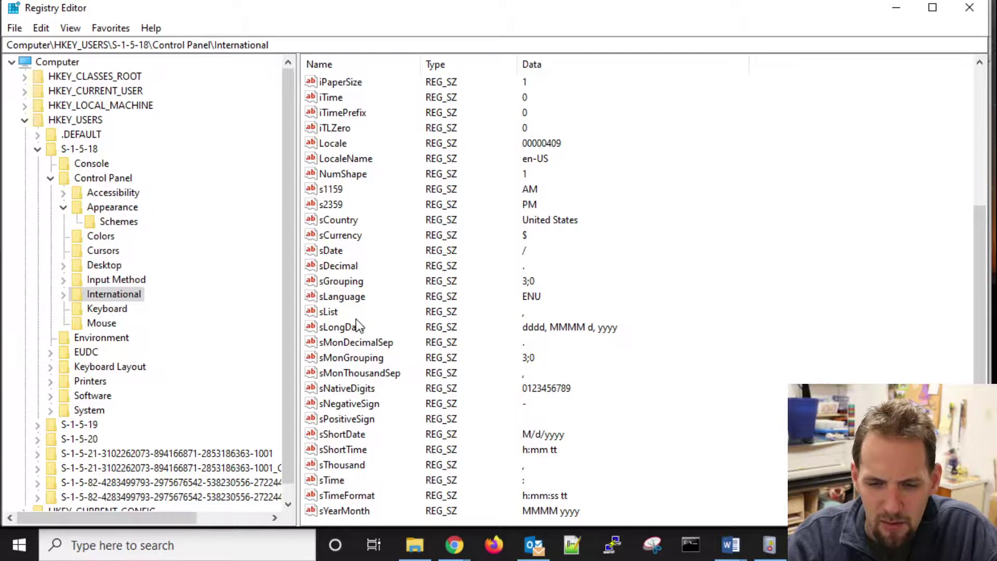
pyautogui.click(360, 437)
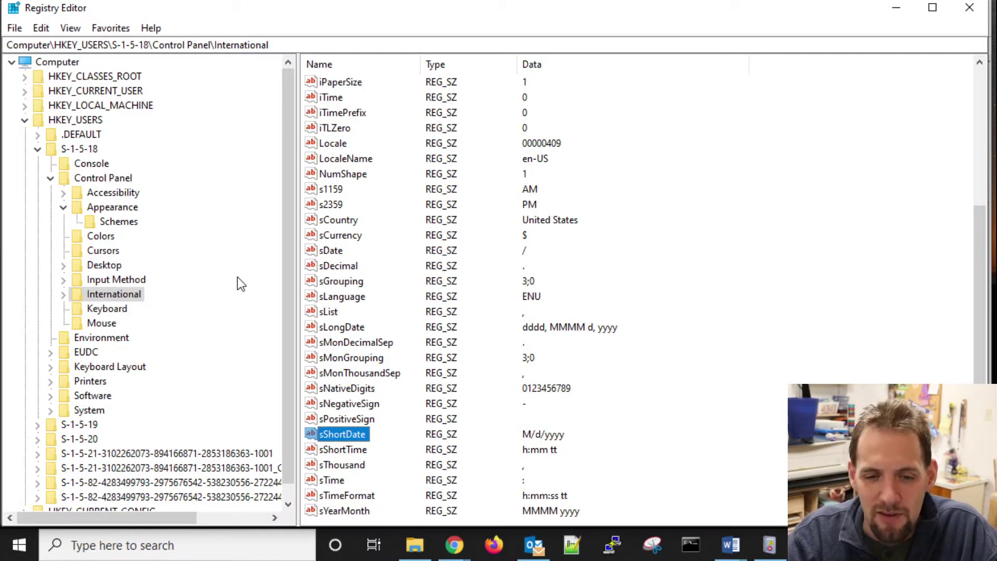
pyautogui.click(24, 121)
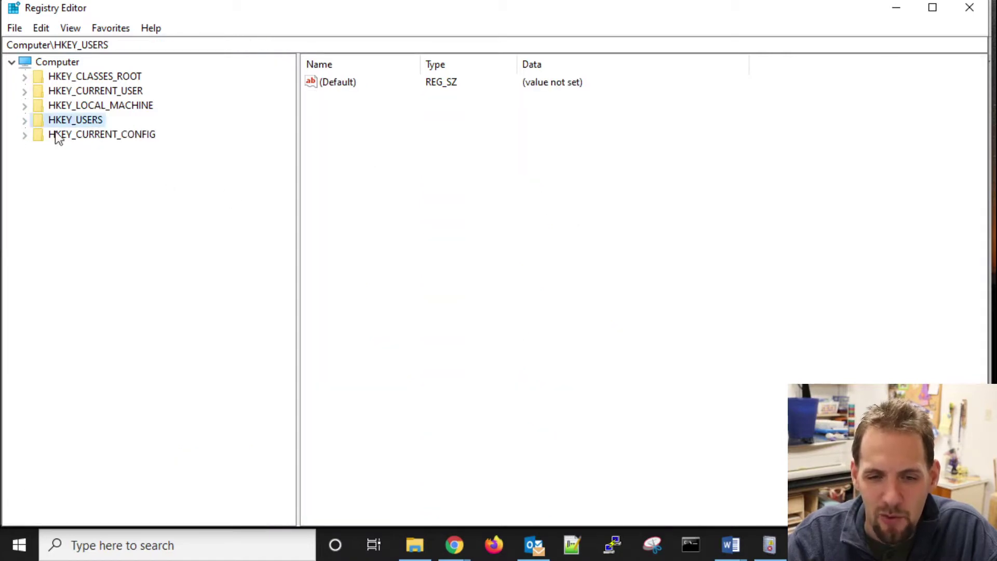